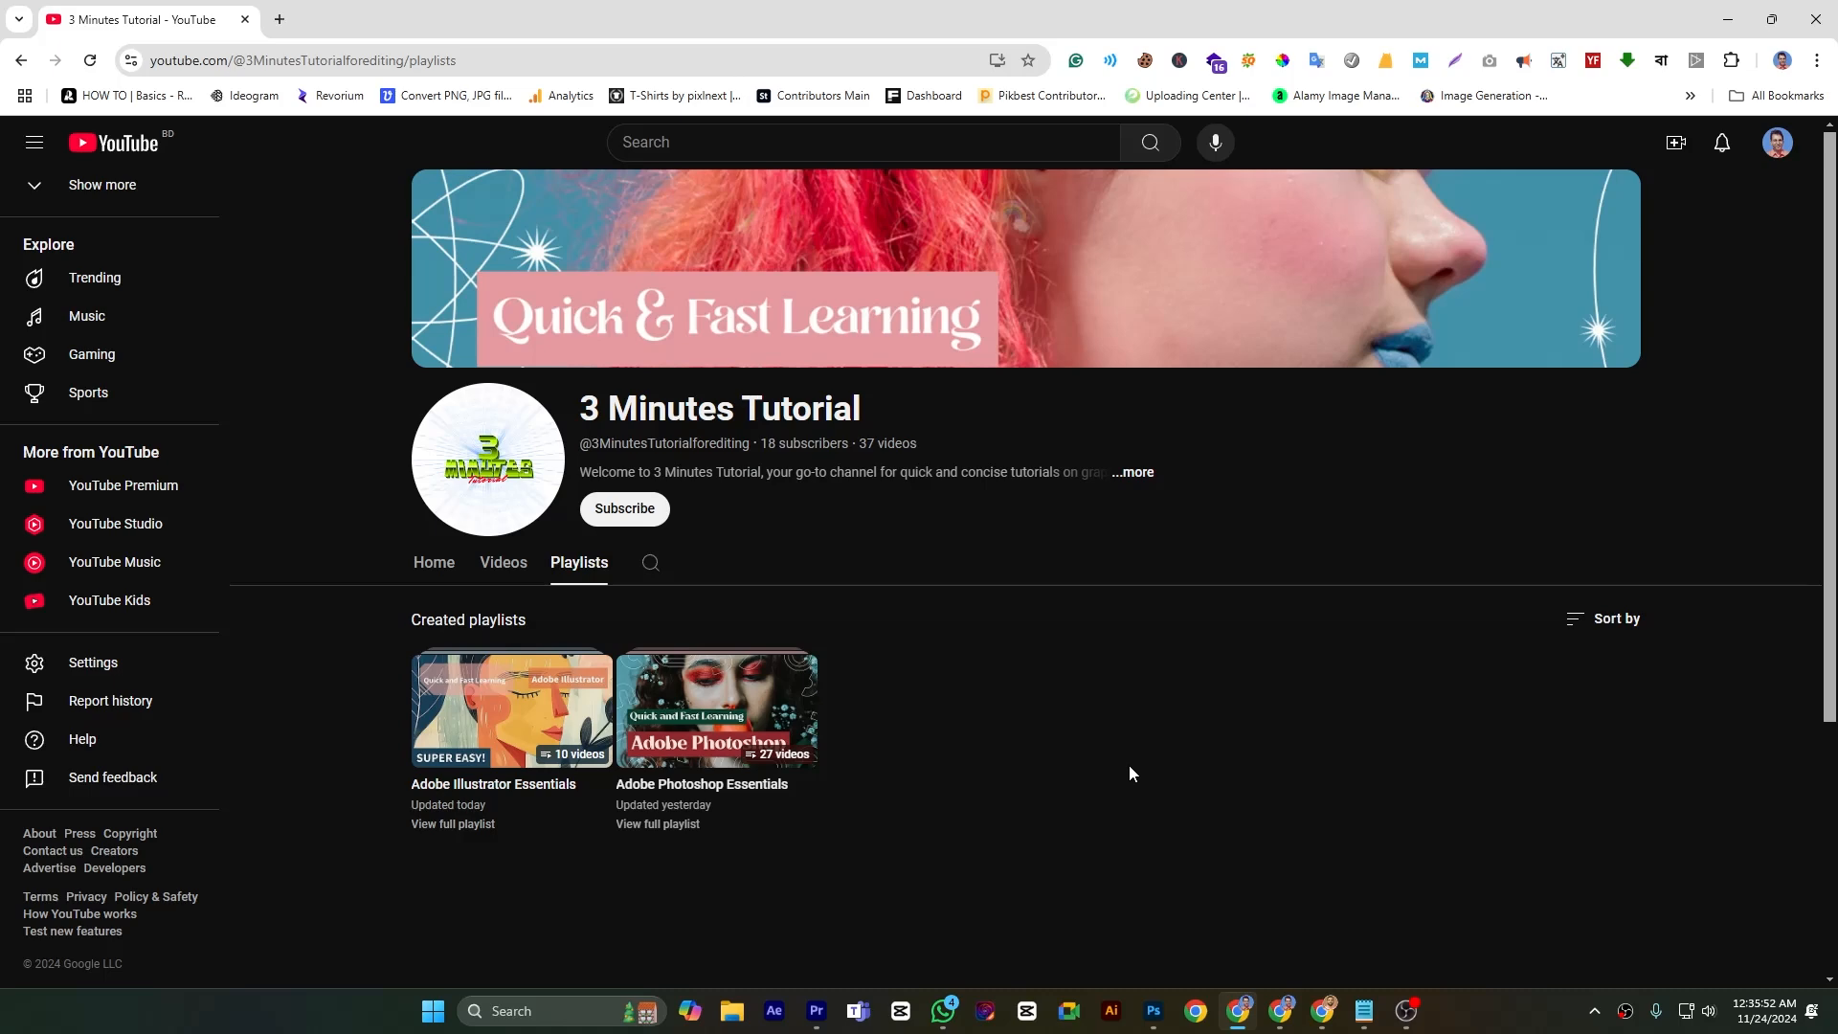
Switch to Photoshop and activate the Brush Tool for the blank Untitled-1 document
left_click(1166, 1013)
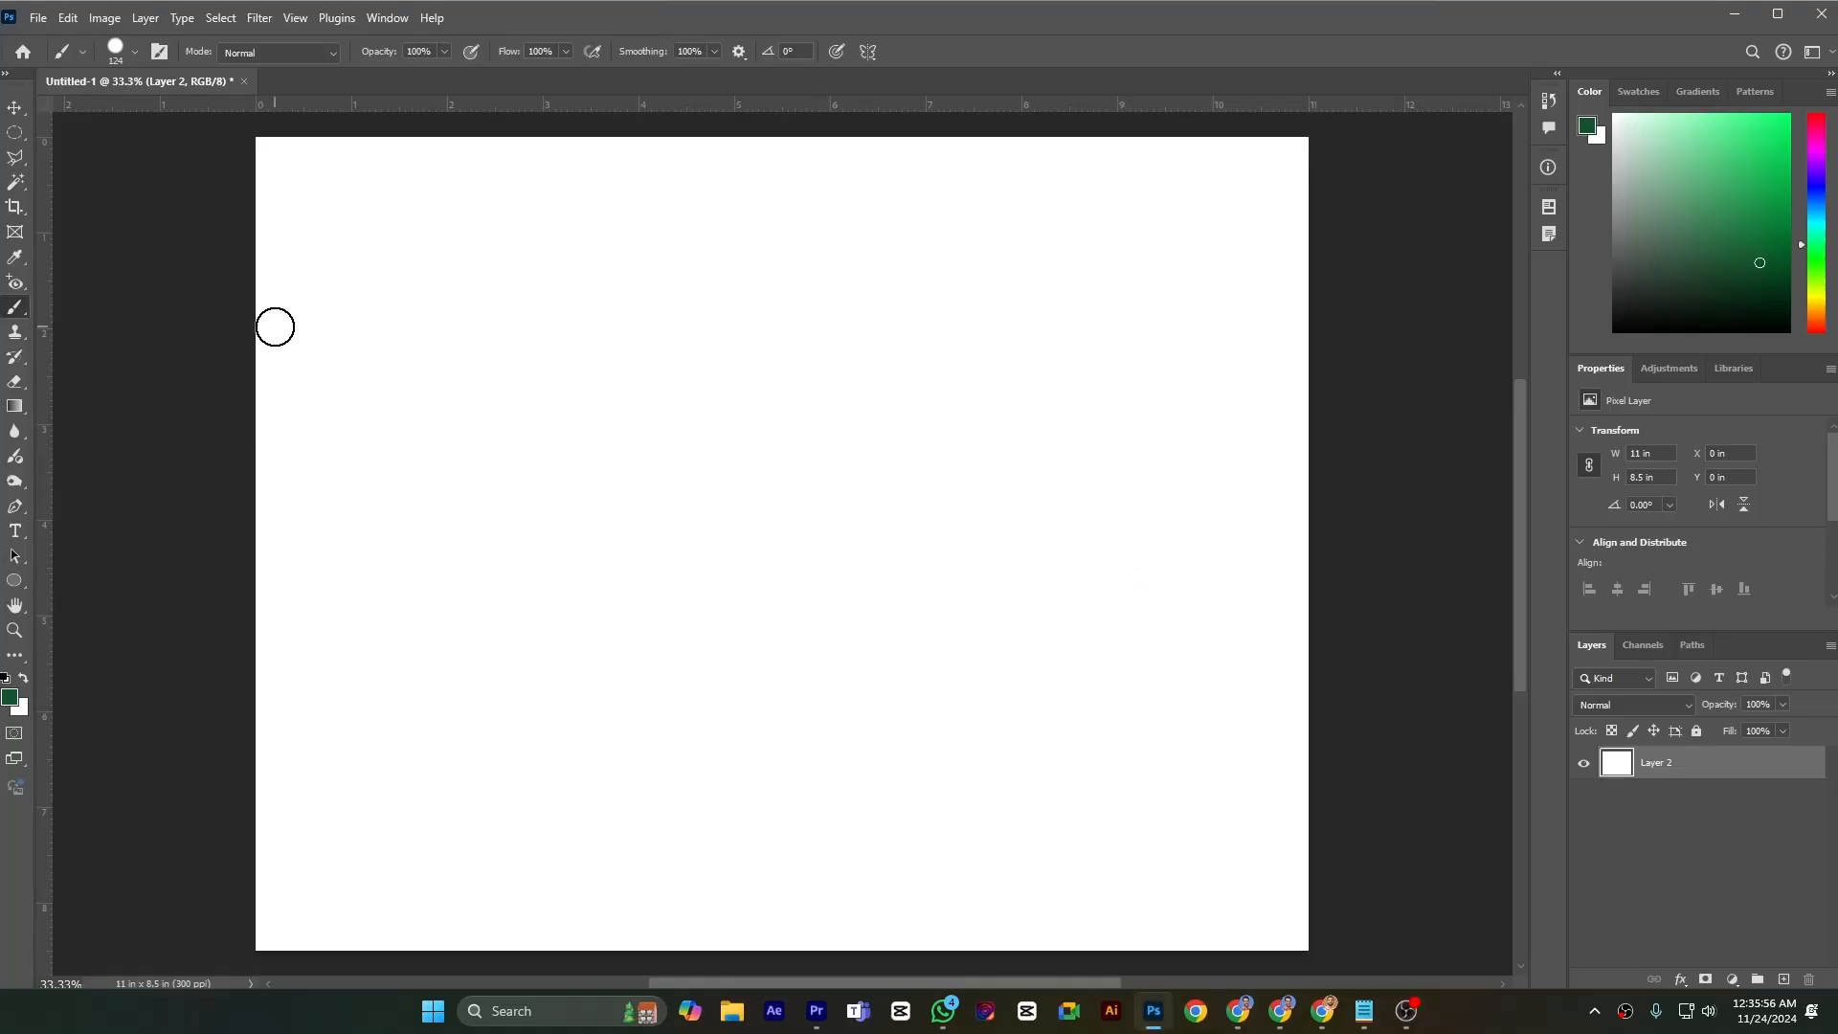
right_click(17, 309)
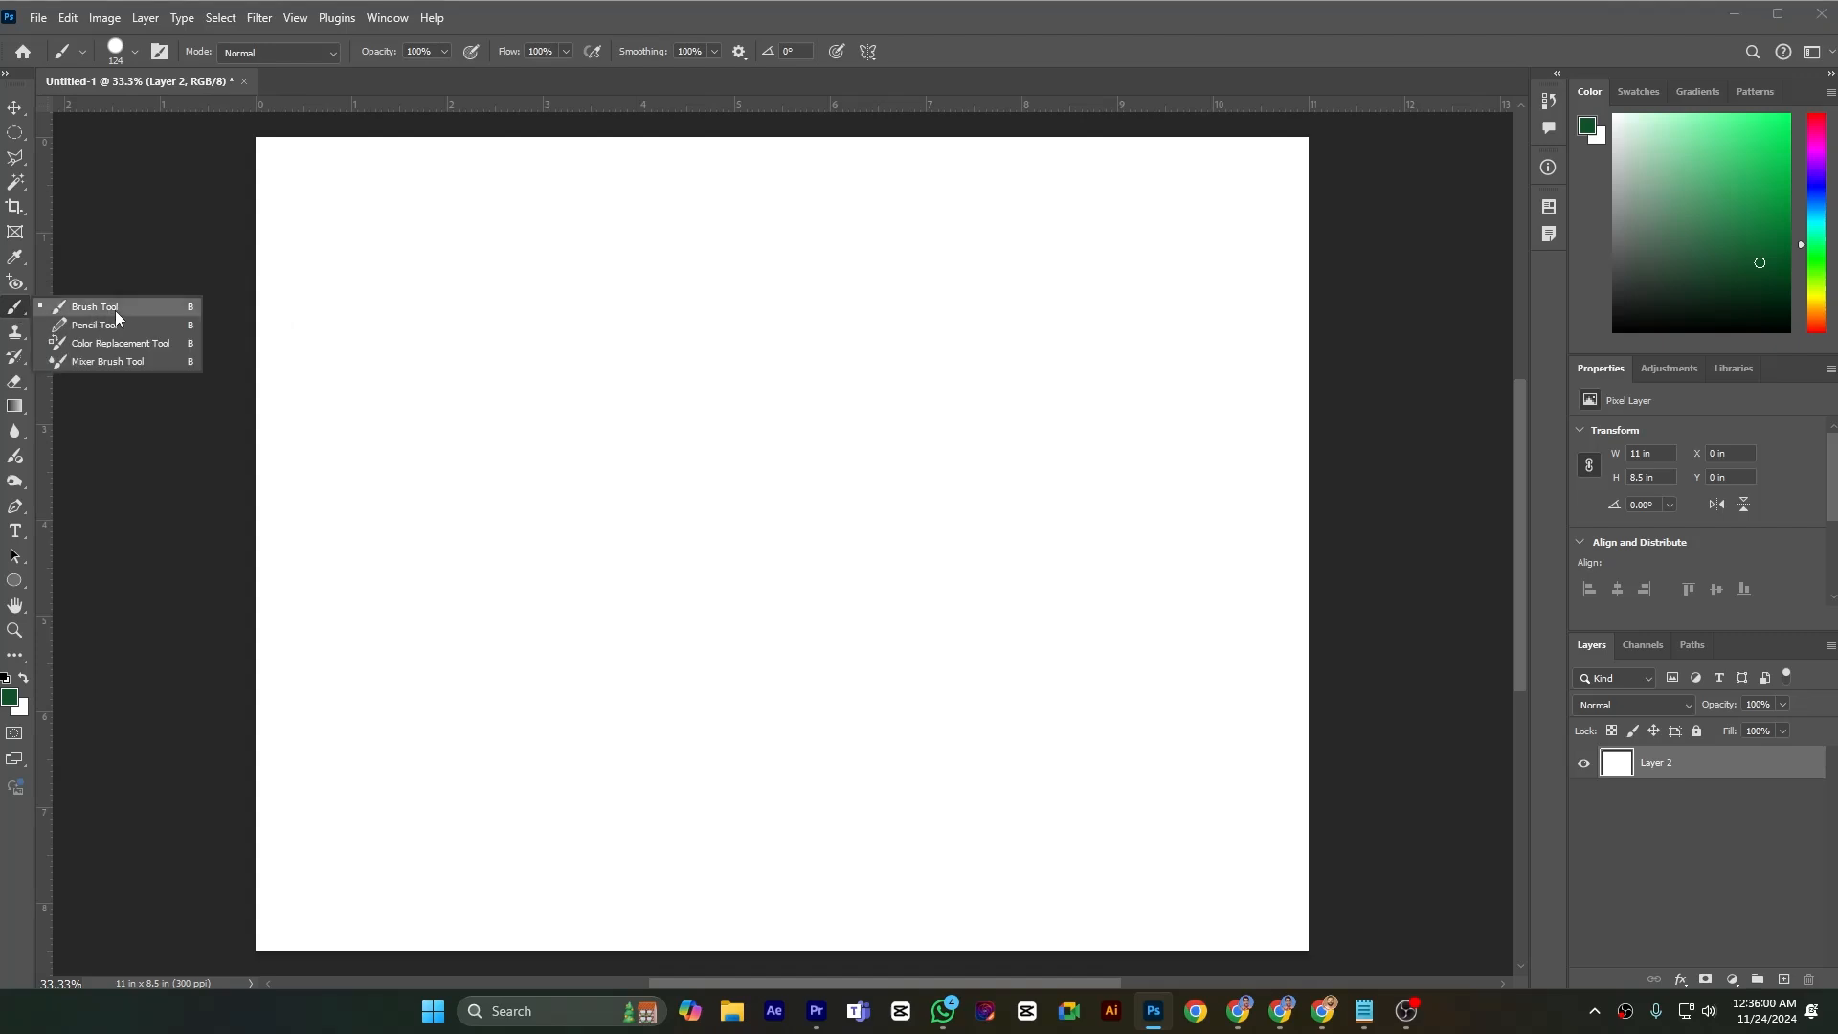
left_click(168, 308)
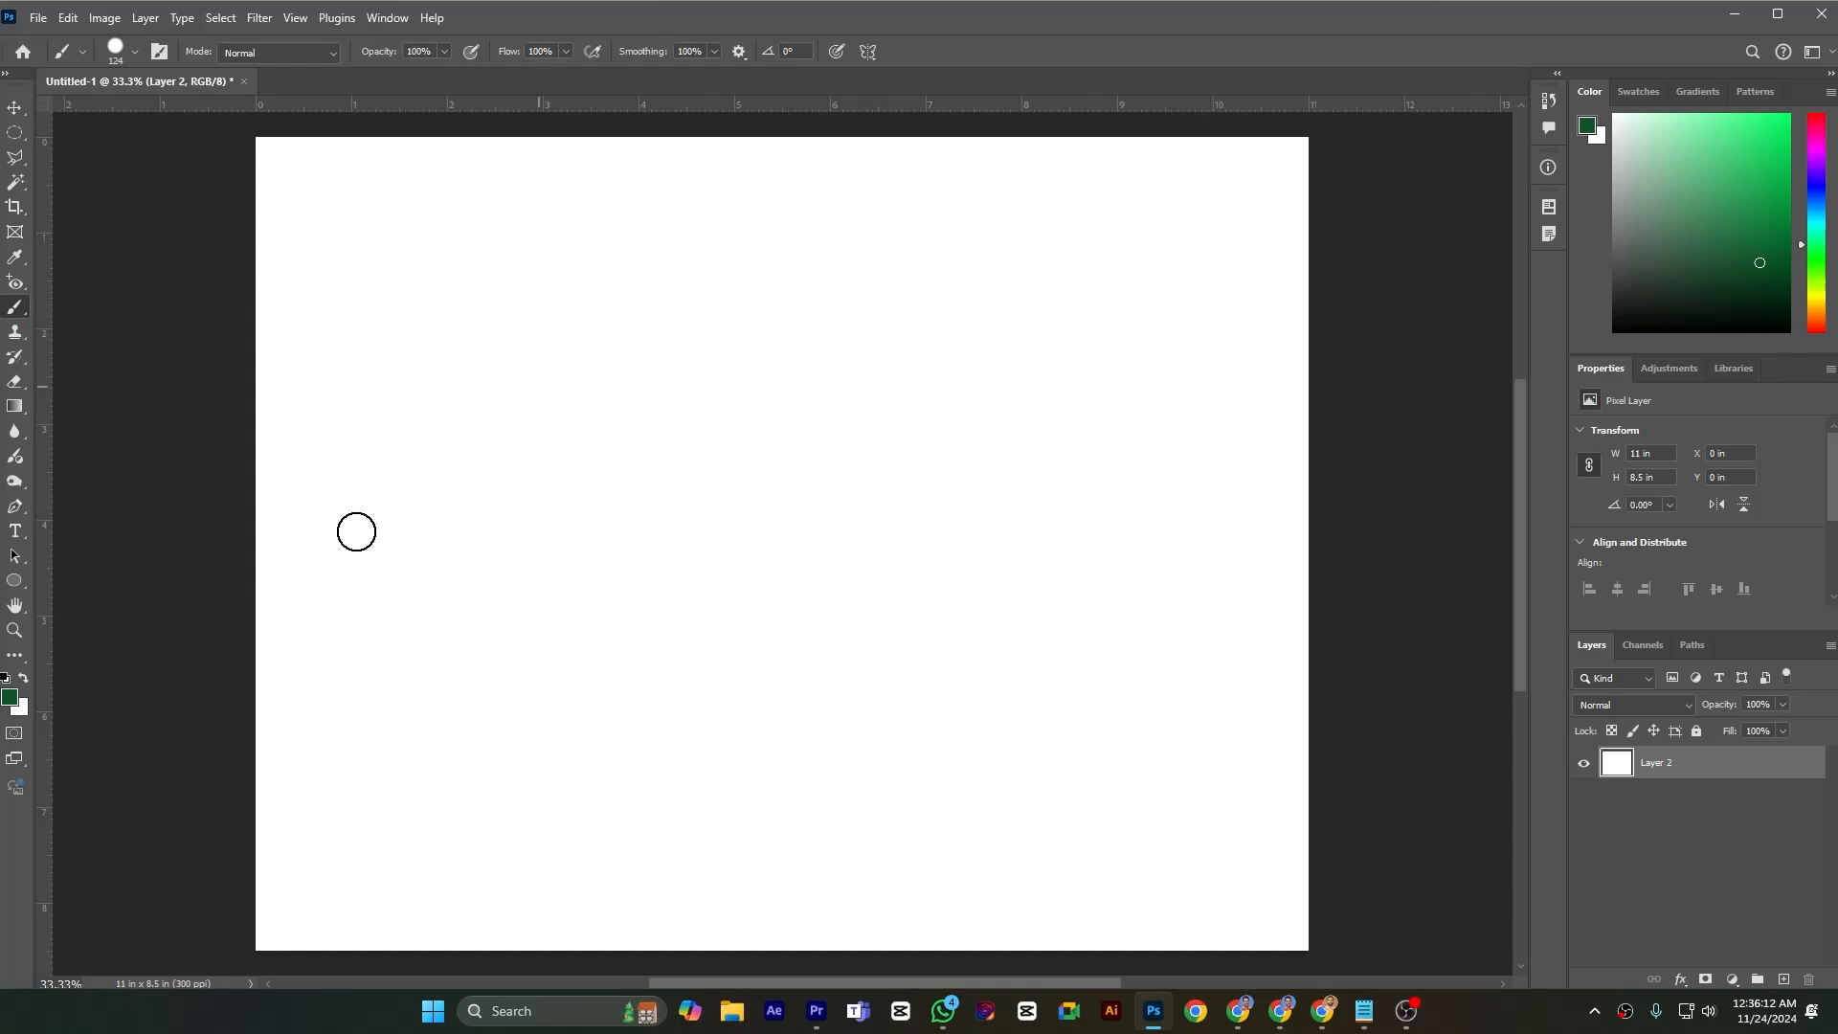
Choose a bright green foreground colour and paint a short horizontal stroke in the upper-left area of the canvas
left_click(9, 698)
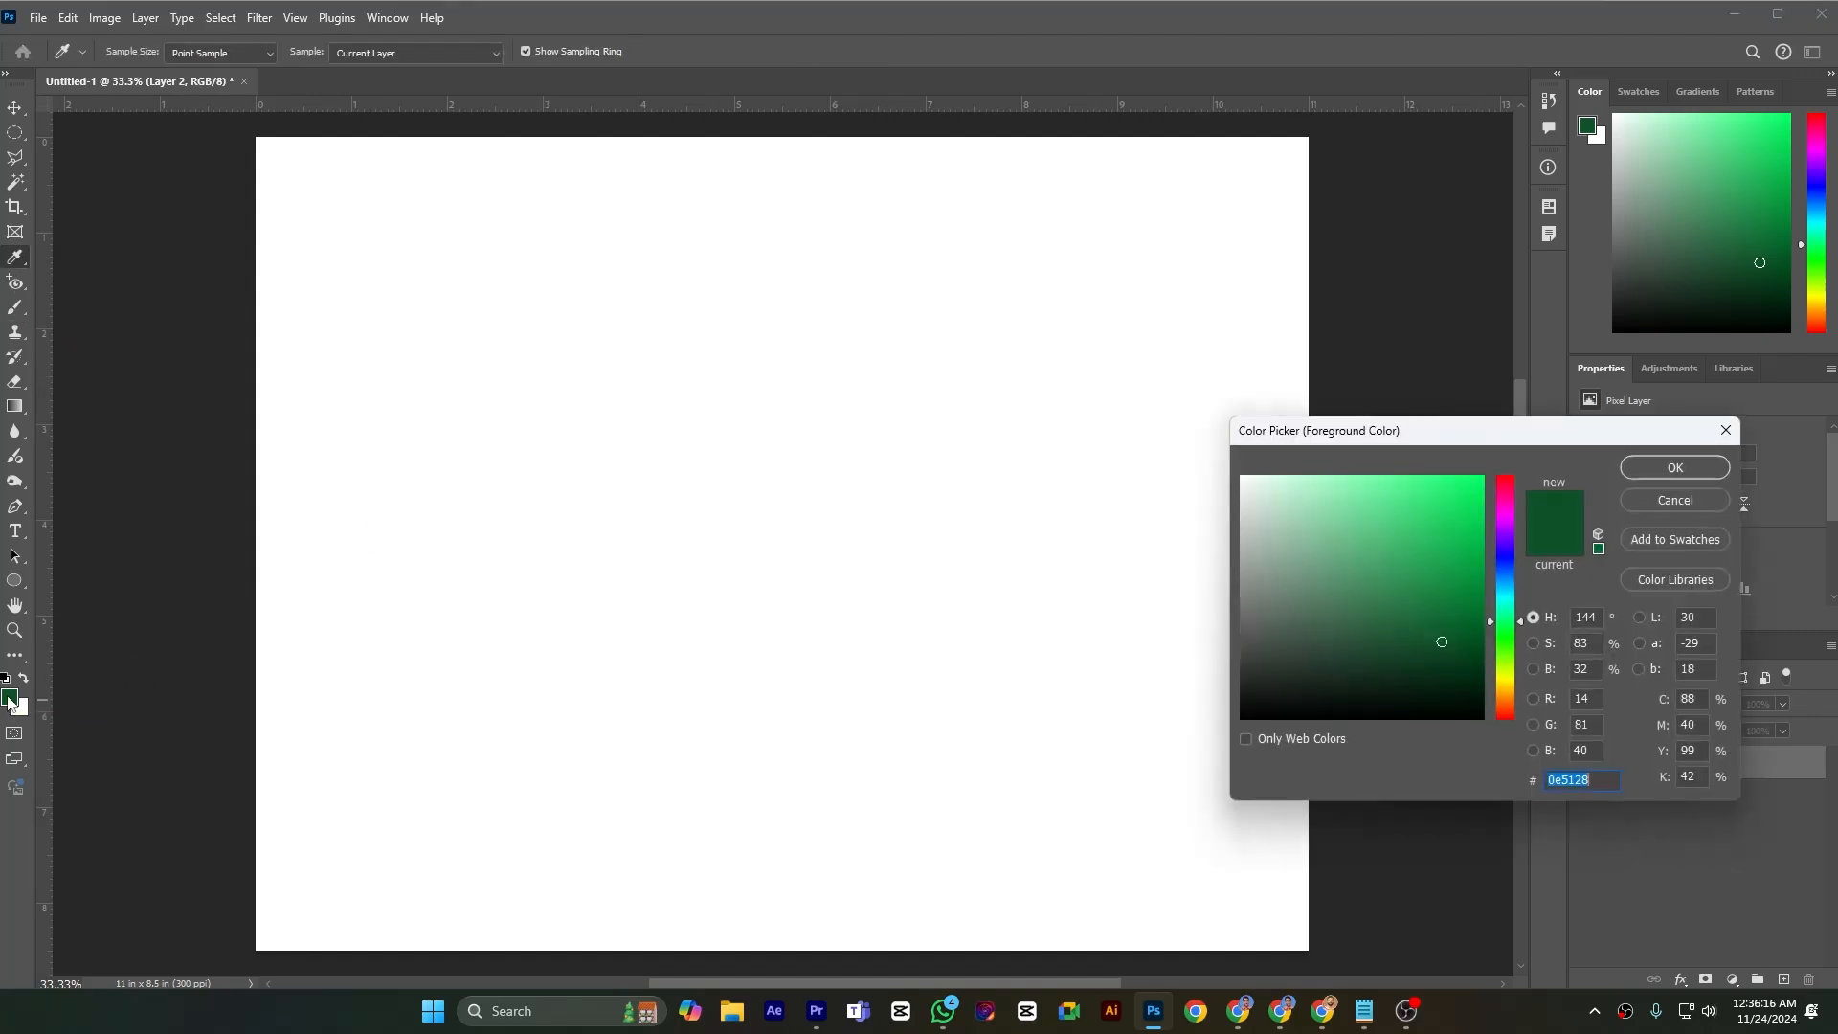
left_click(1454, 524)
left_click(1674, 468)
key("b")
left_click_drag(421, 335, 636, 332)
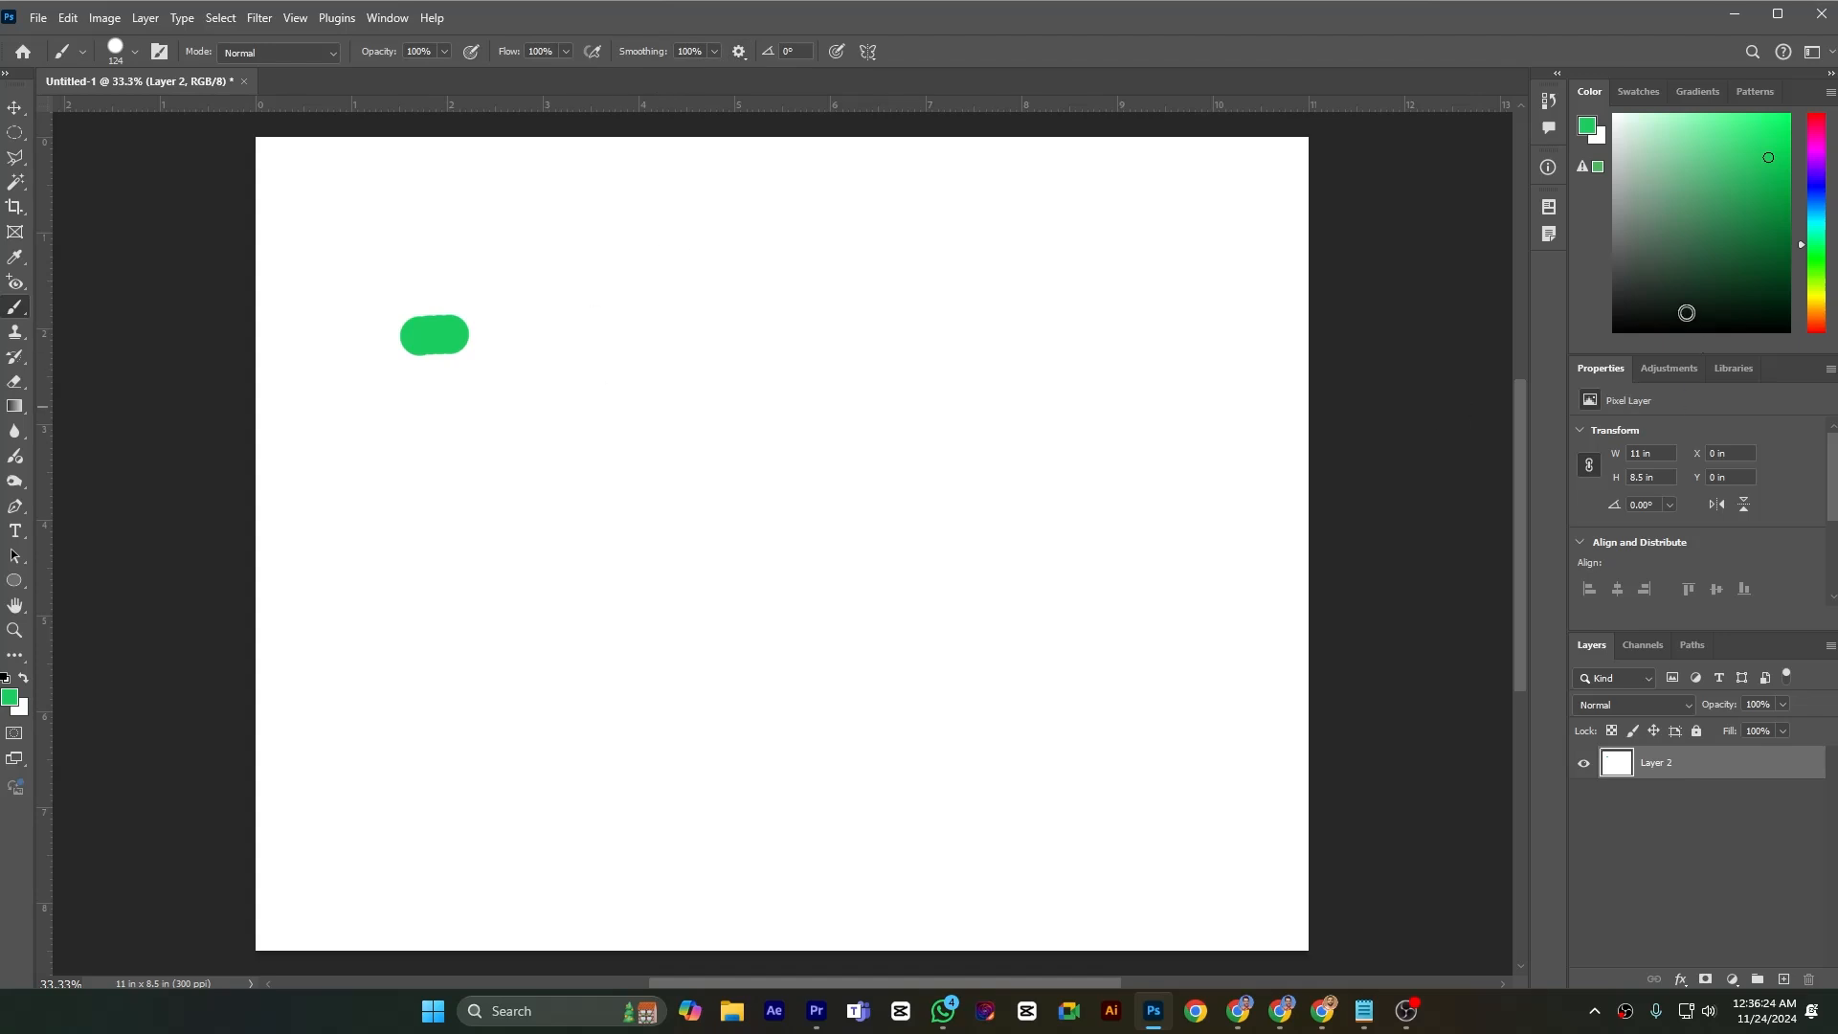
Choose a darker green, then paint a horizontal stroke beside the first one and a single dab above its end
left_click(1754, 208)
left_click_drag(546, 378, 683, 379)
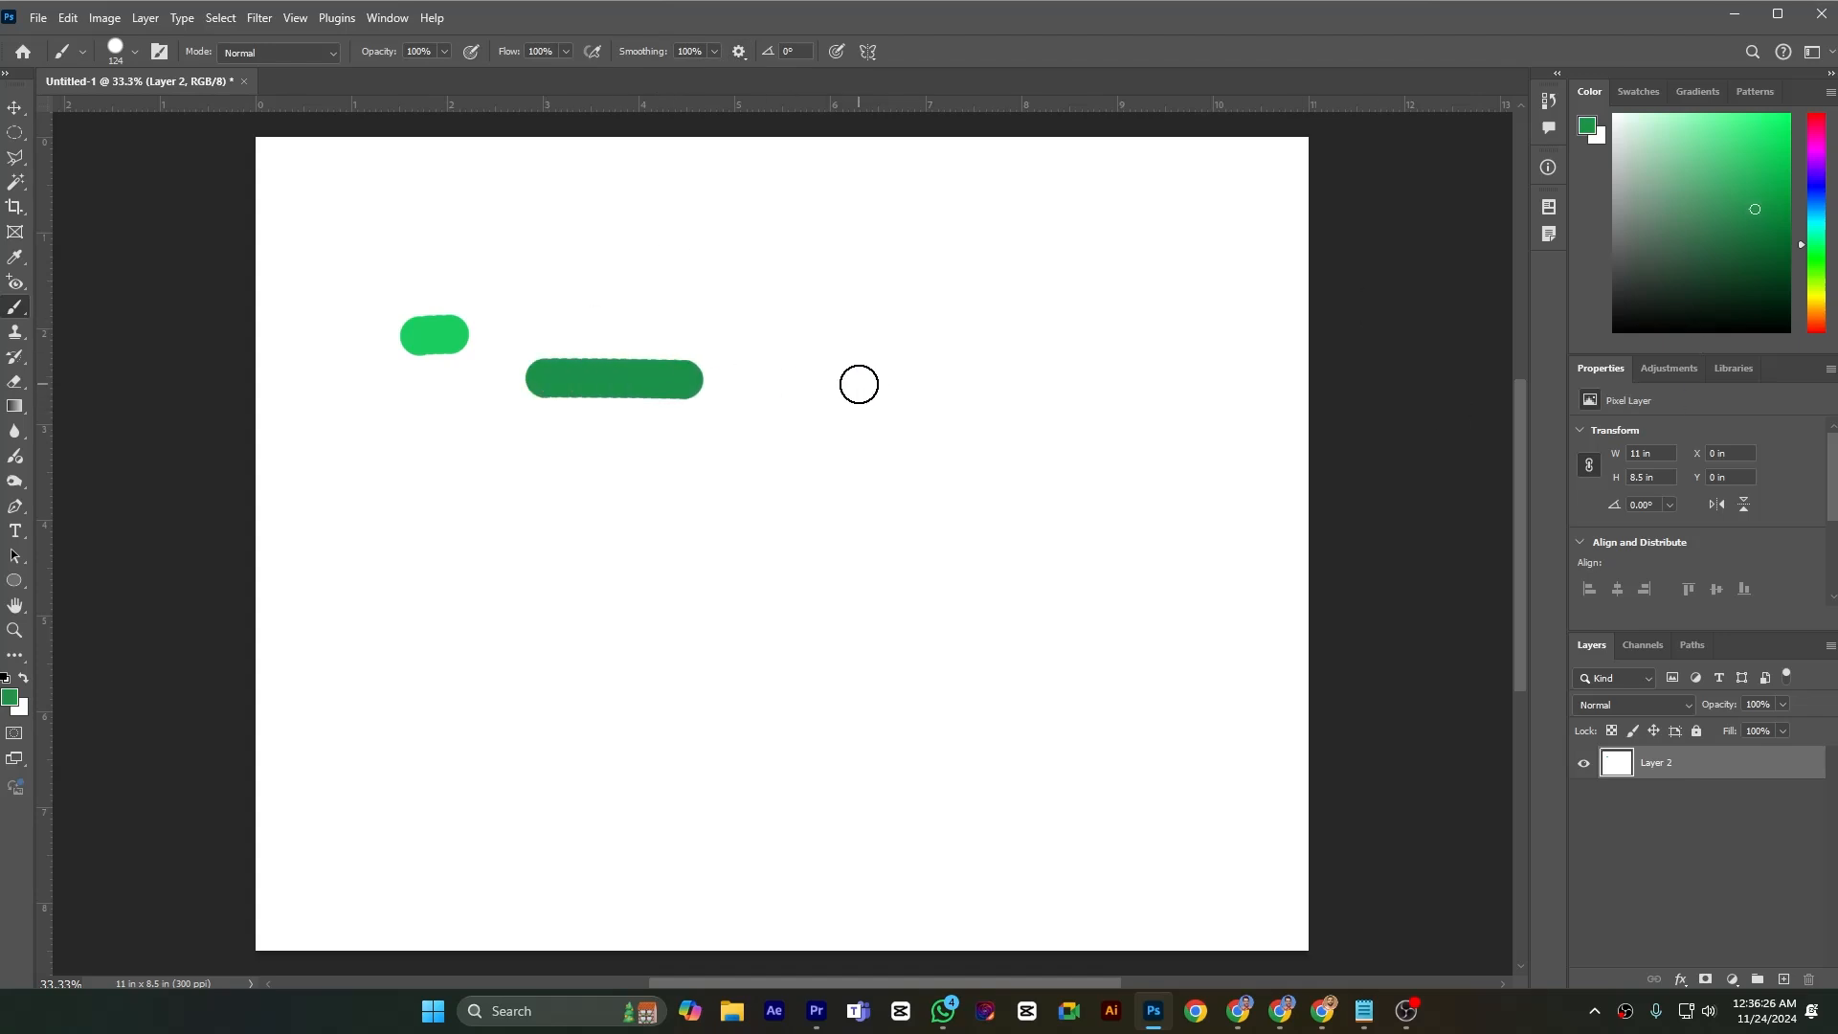
left_click(131, 53)
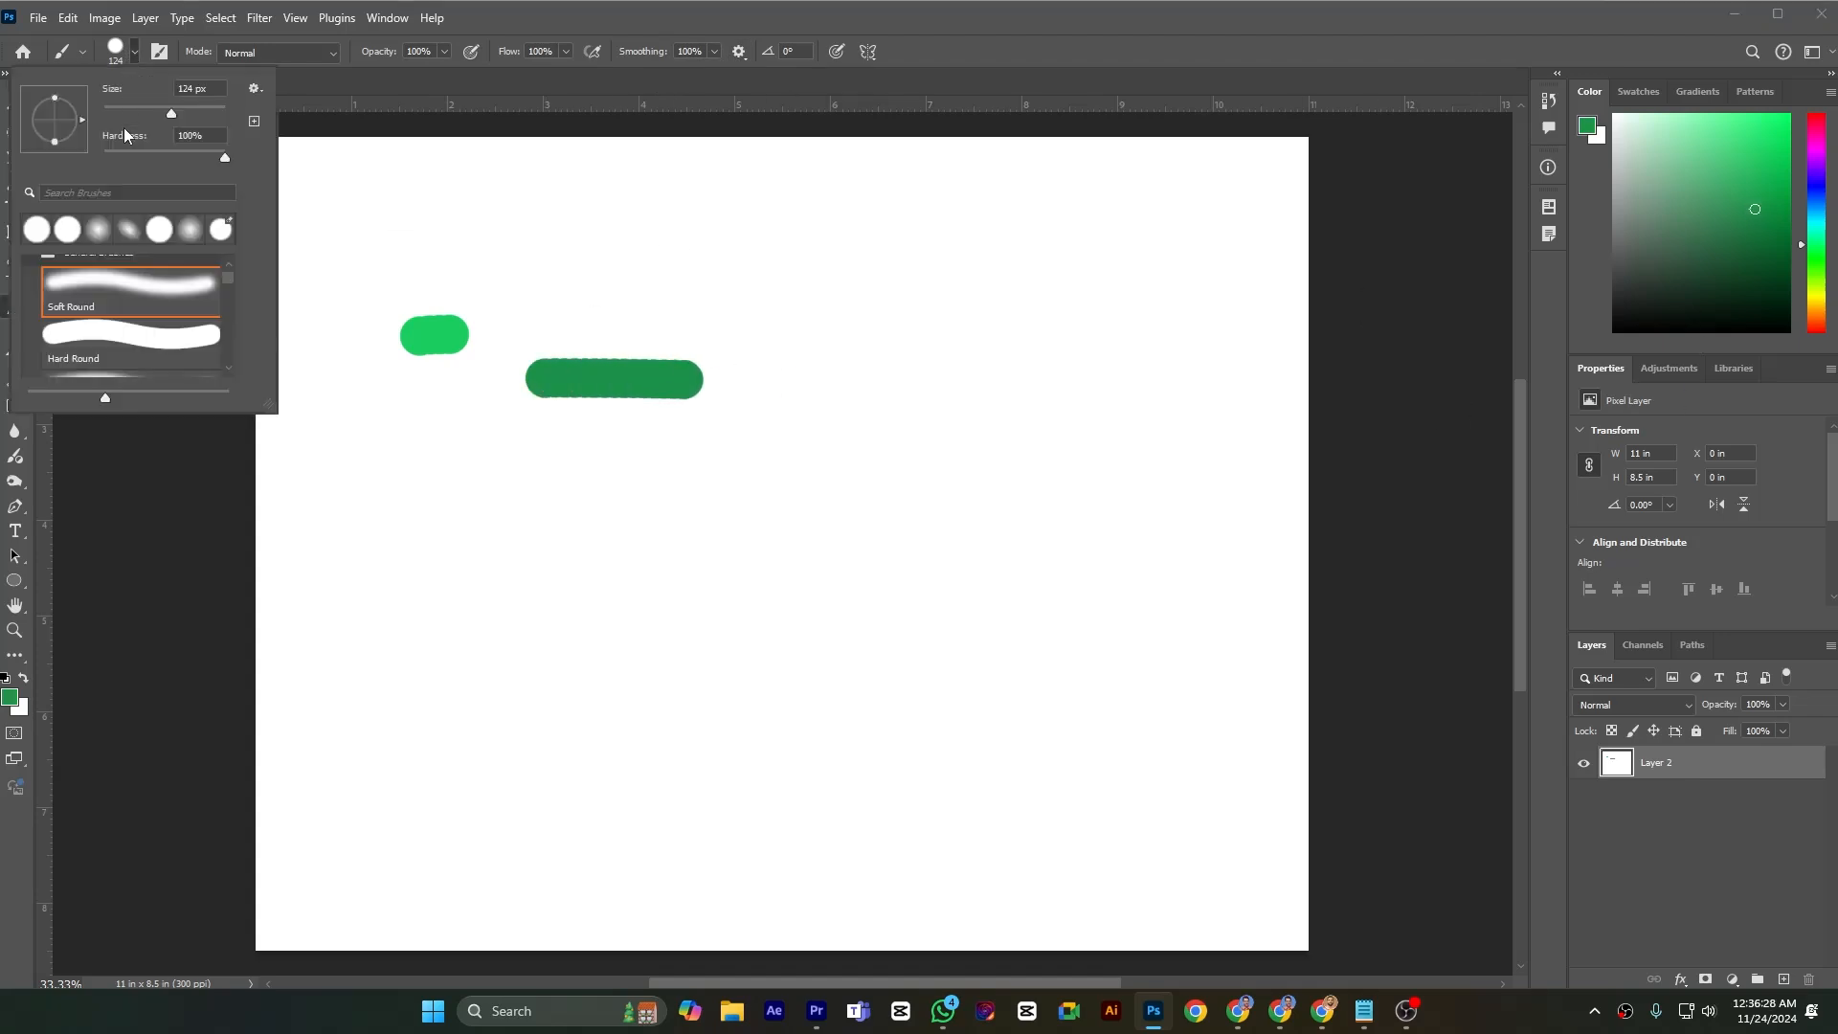
left_click(705, 312)
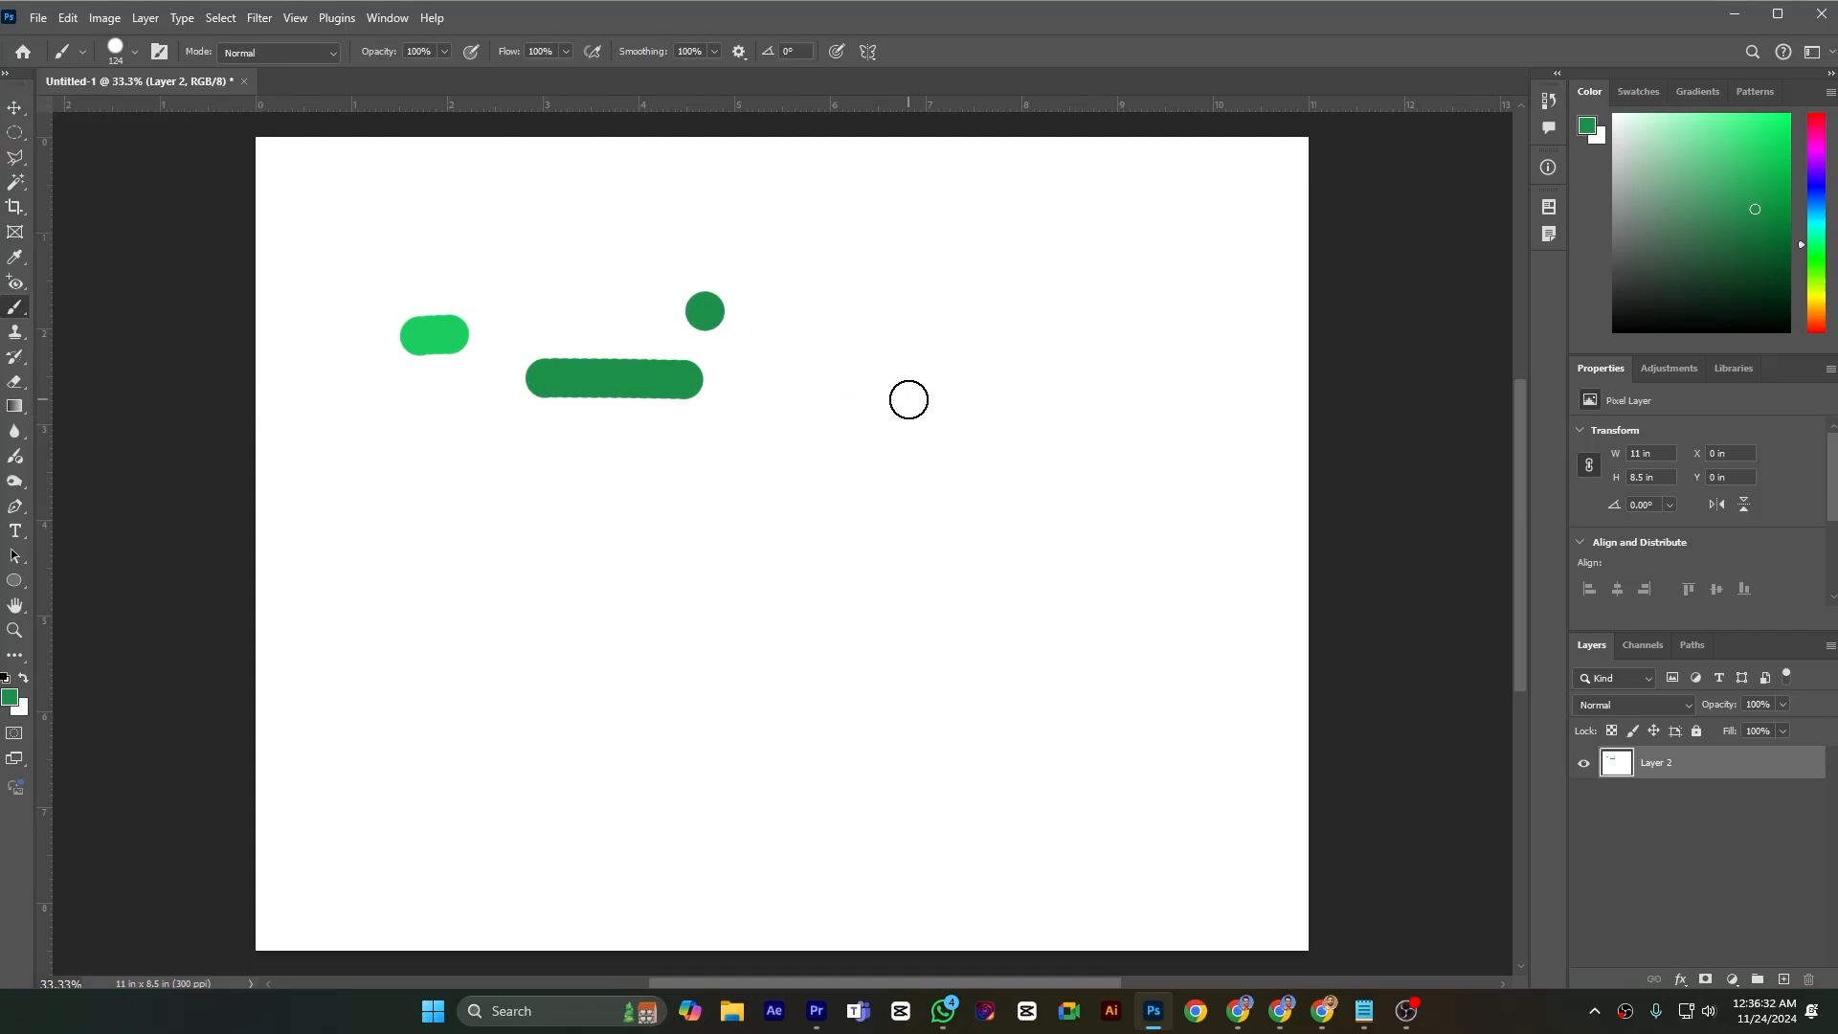
Pick a bright magenta foreground colour with the on-canvas colour picker and paint a long winding stroke across the canvas
right_click(905, 390, "alt+shift")
mouse_move(906, 399)
left_mouse_down()
mouse_move(976, 377)
mouse_move(980, 351)
mouse_move(919, 343)
left_mouse_up()
left_click_drag(882, 271, 931, 305)
mouse_move(1040, 390)
left_mouse_down()
mouse_move(607, 542)
mouse_move(665, 648)
mouse_move(545, 565)
left_mouse_up()
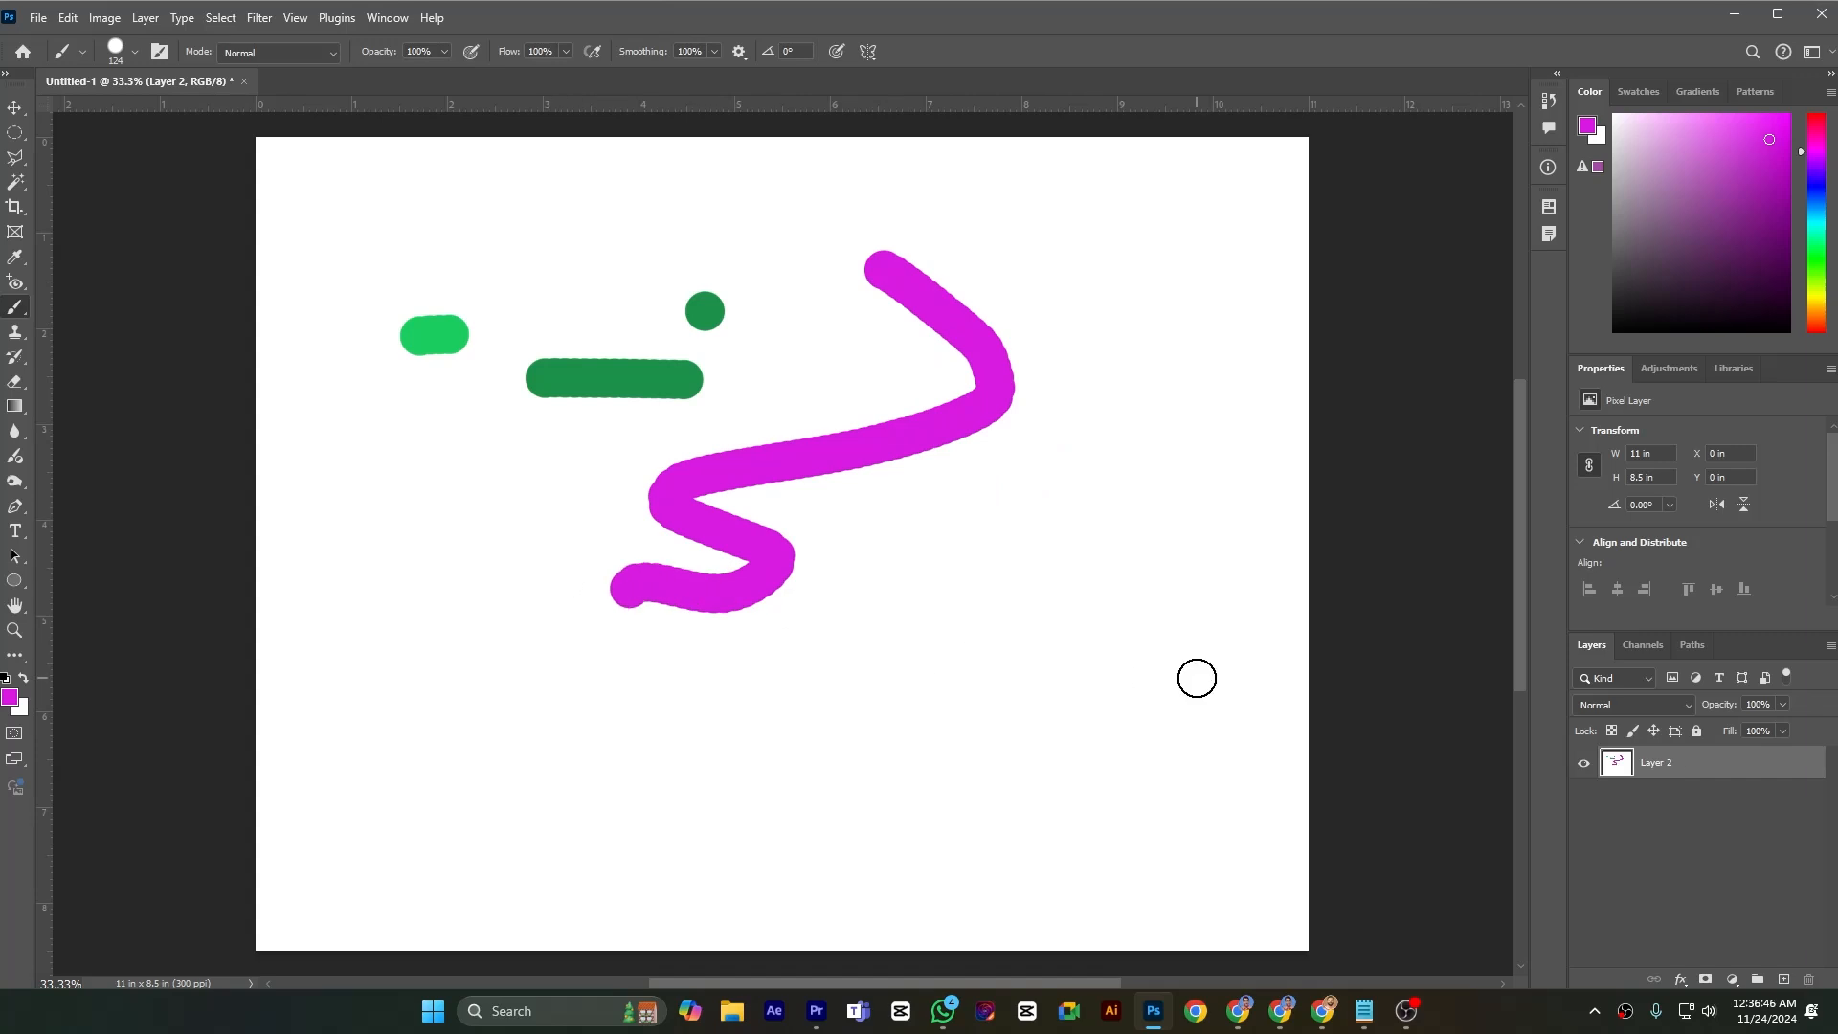
Undo all the green and magenta brush marks to leave the canvas blank
key("ctrl+z")
key("ctrl+z")
key("ctrl+z")
key("ctrl+z")
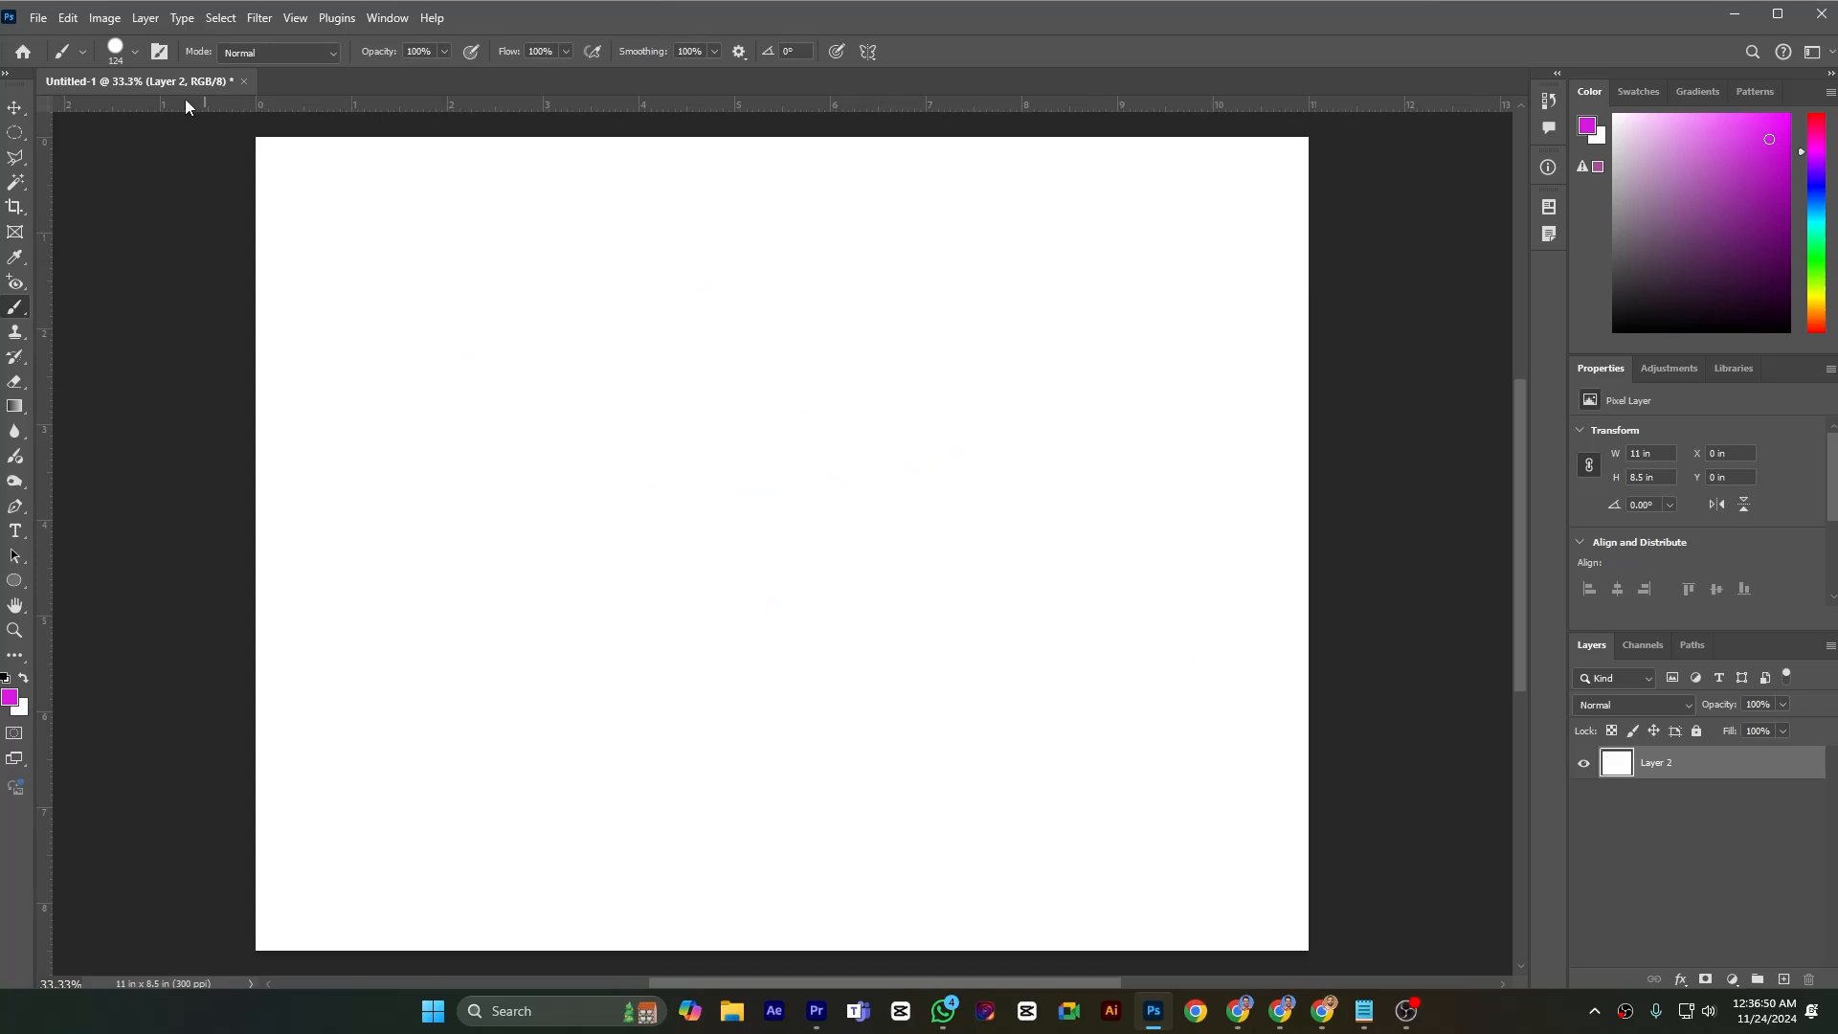
Set the brush size to 155 px and paint one magenta dab in the upper middle of the canvas
left_click(136, 53)
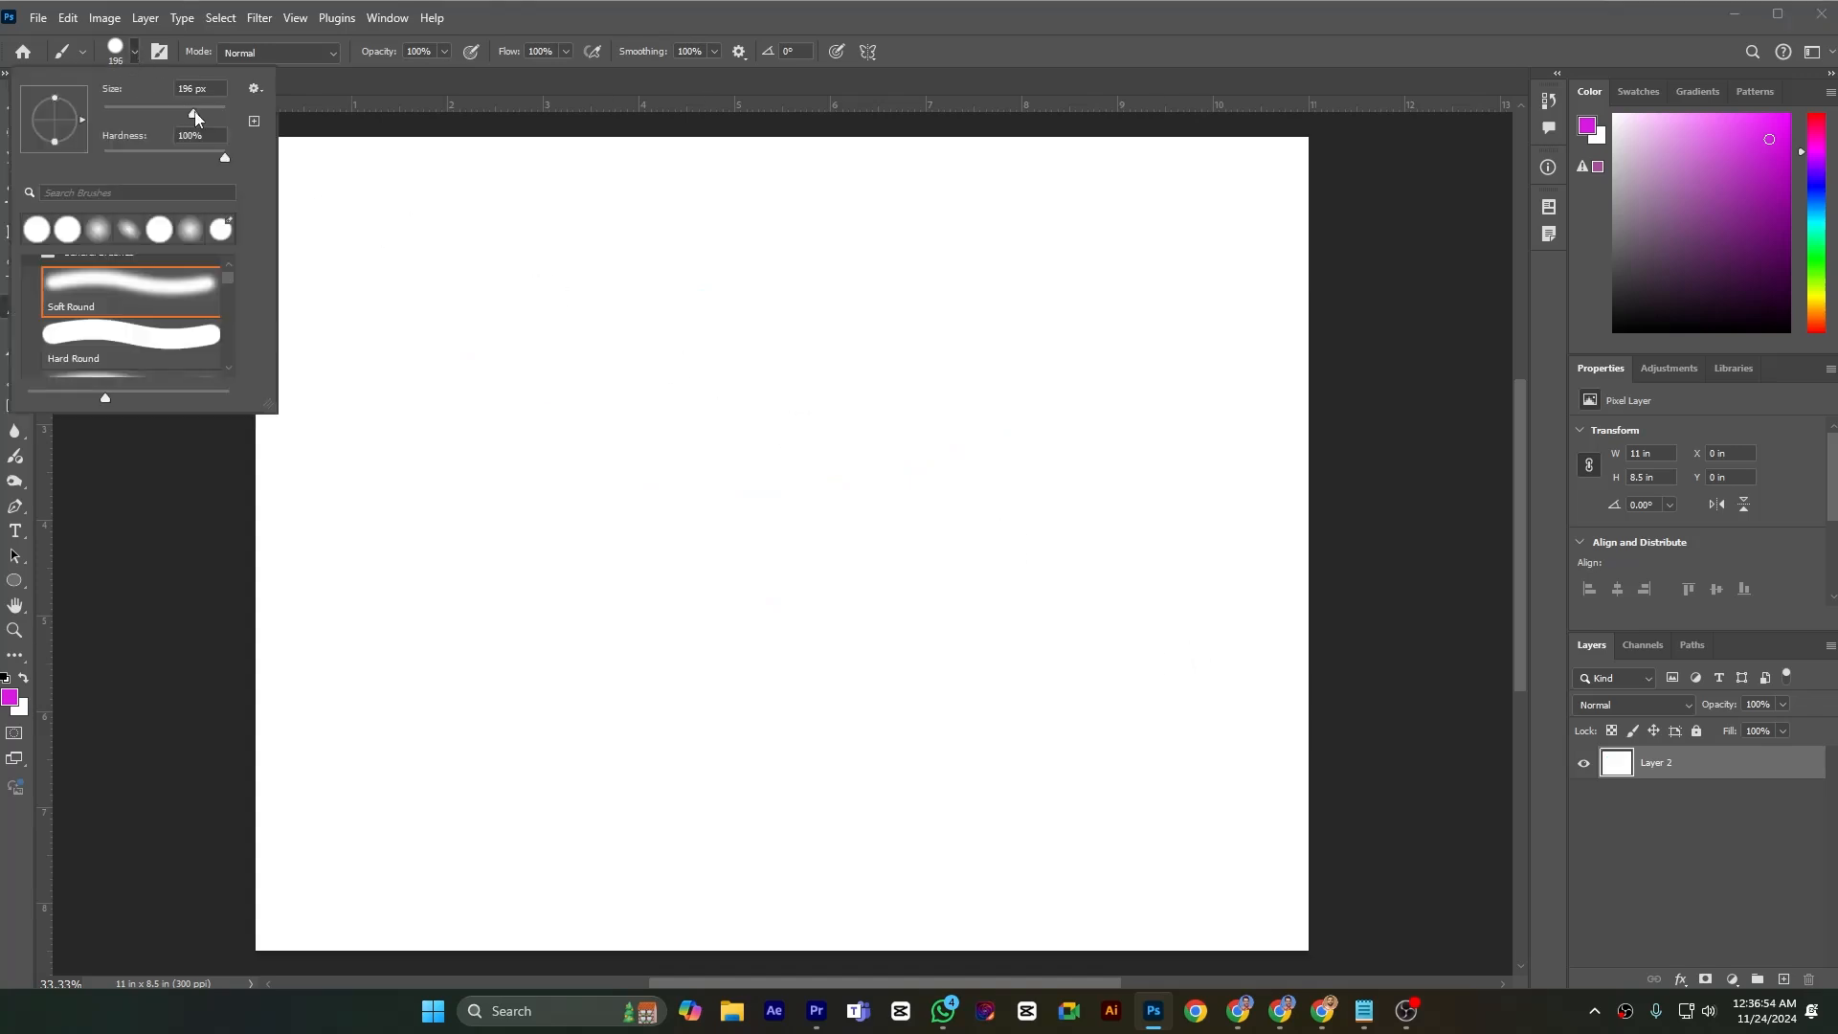
mouse_move(196, 116)
left_mouse_down()
mouse_move(113, 116)
mouse_move(199, 117)
left_mouse_up()
left_click(891, 353)
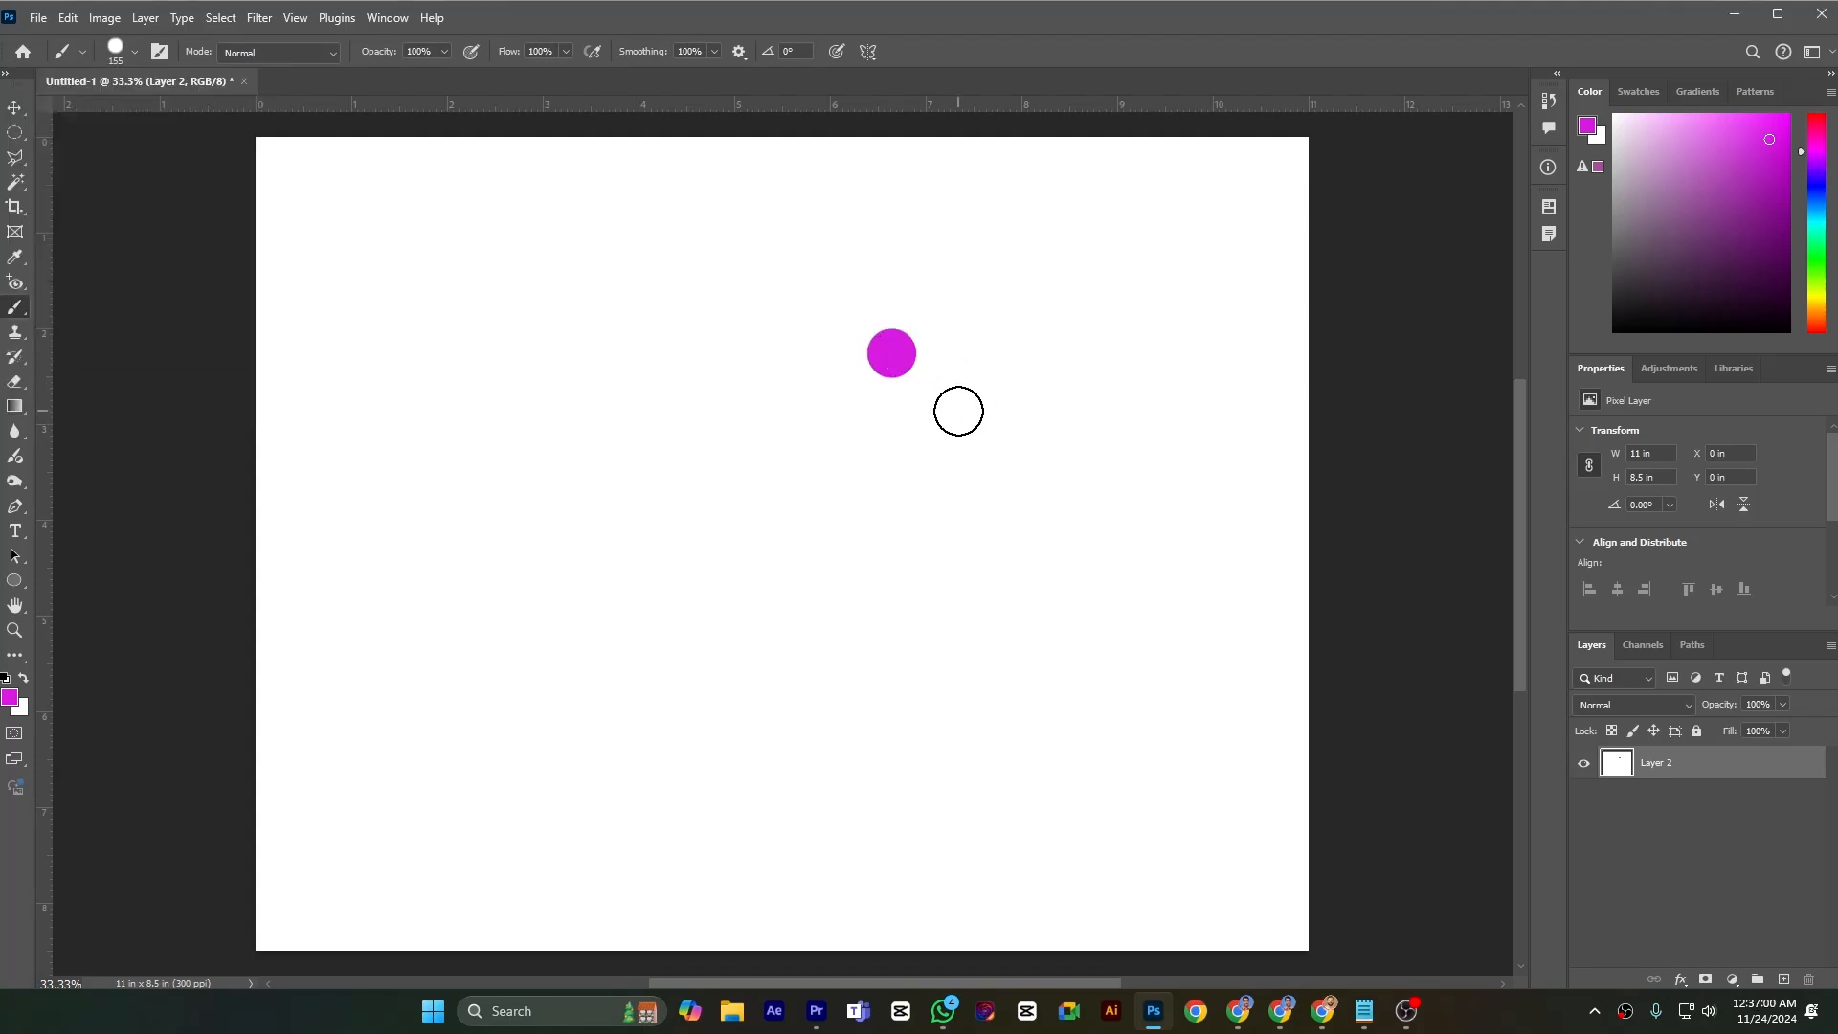
Enlarge the brush to 500 px, then shrink it to 200 px
key("bracketright")
key("bracketright")
key("bracketright")
key("bracketright")
key("bracketright")
key("bracketright")
key("bracketright")
key("bracketright")
key("bracketright")
key("bracketright")
key("bracketright")
key("bracketright")
key("bracketright")
key("bracketright")
key("bracketright")
key("bracketright")
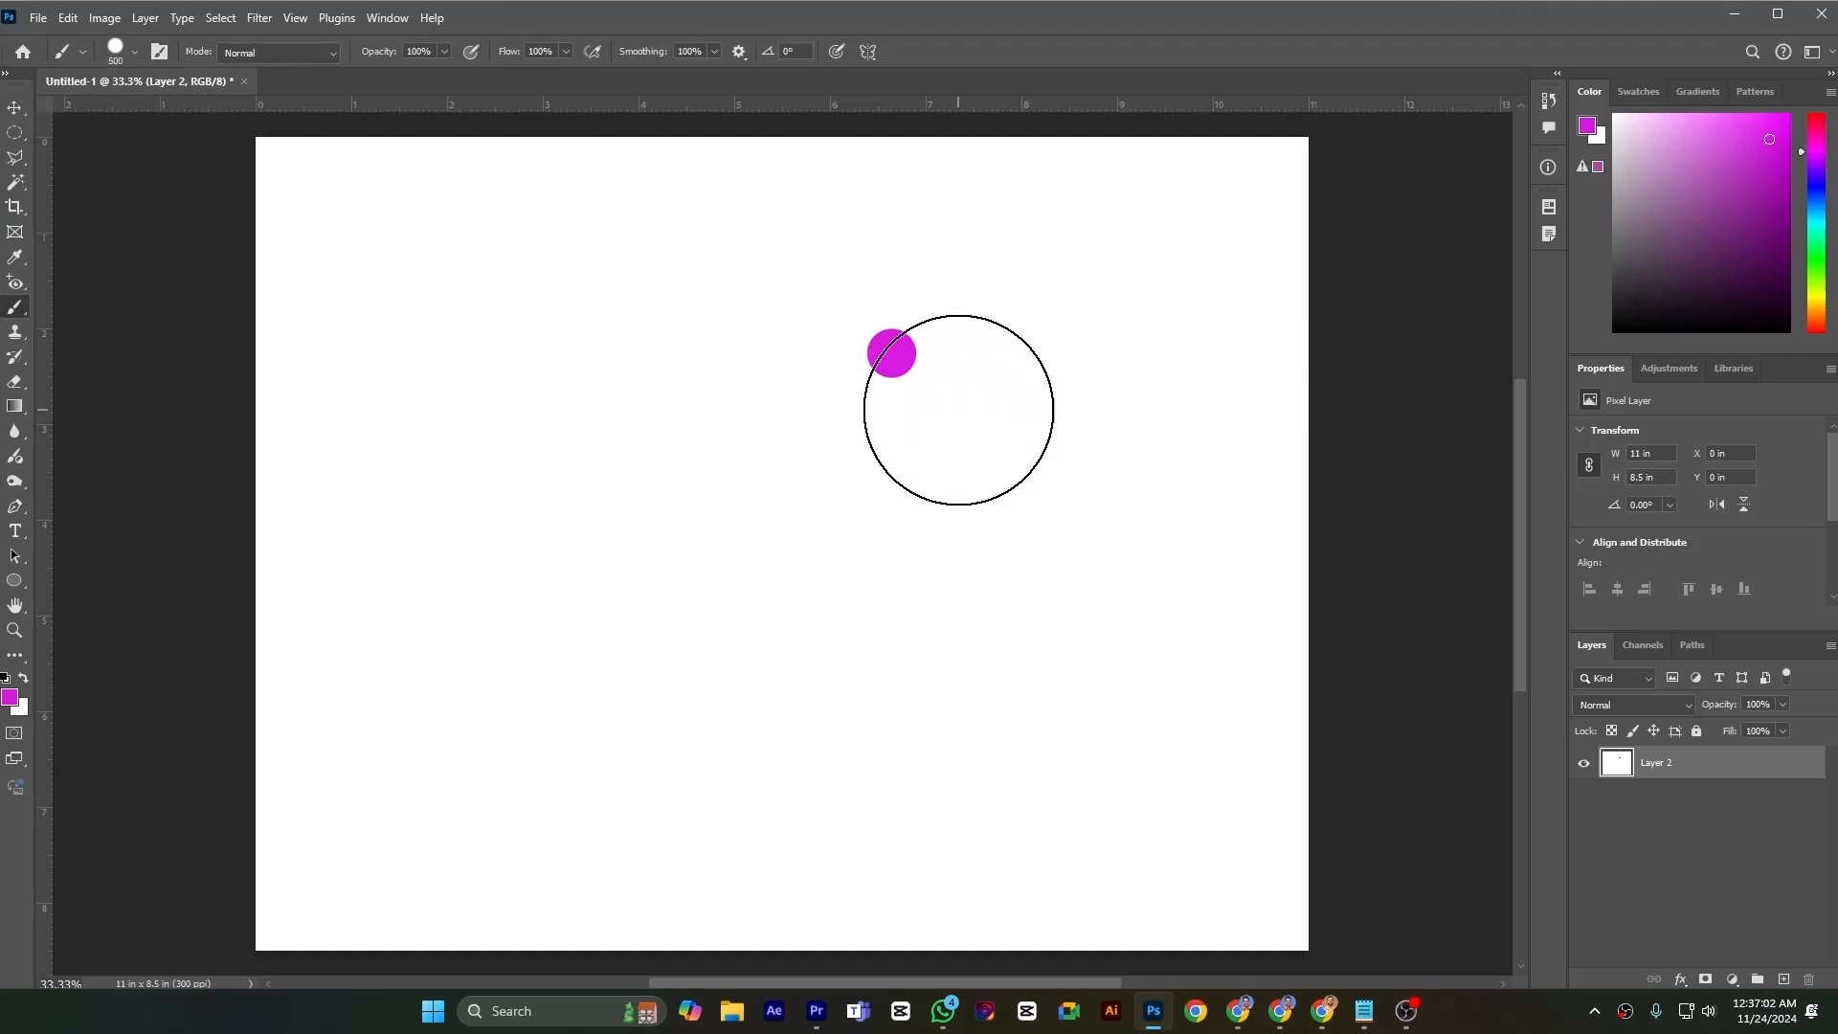
key("bracketleft")
key("bracketleft")
key("bracketleft")
key("bracketleft")
key("bracketleft")
key("bracketleft")
key("bracketleft")
key("bracketleft")
key("bracketleft")
key("bracketleft")
key("bracketleft")
key("bracketleft")
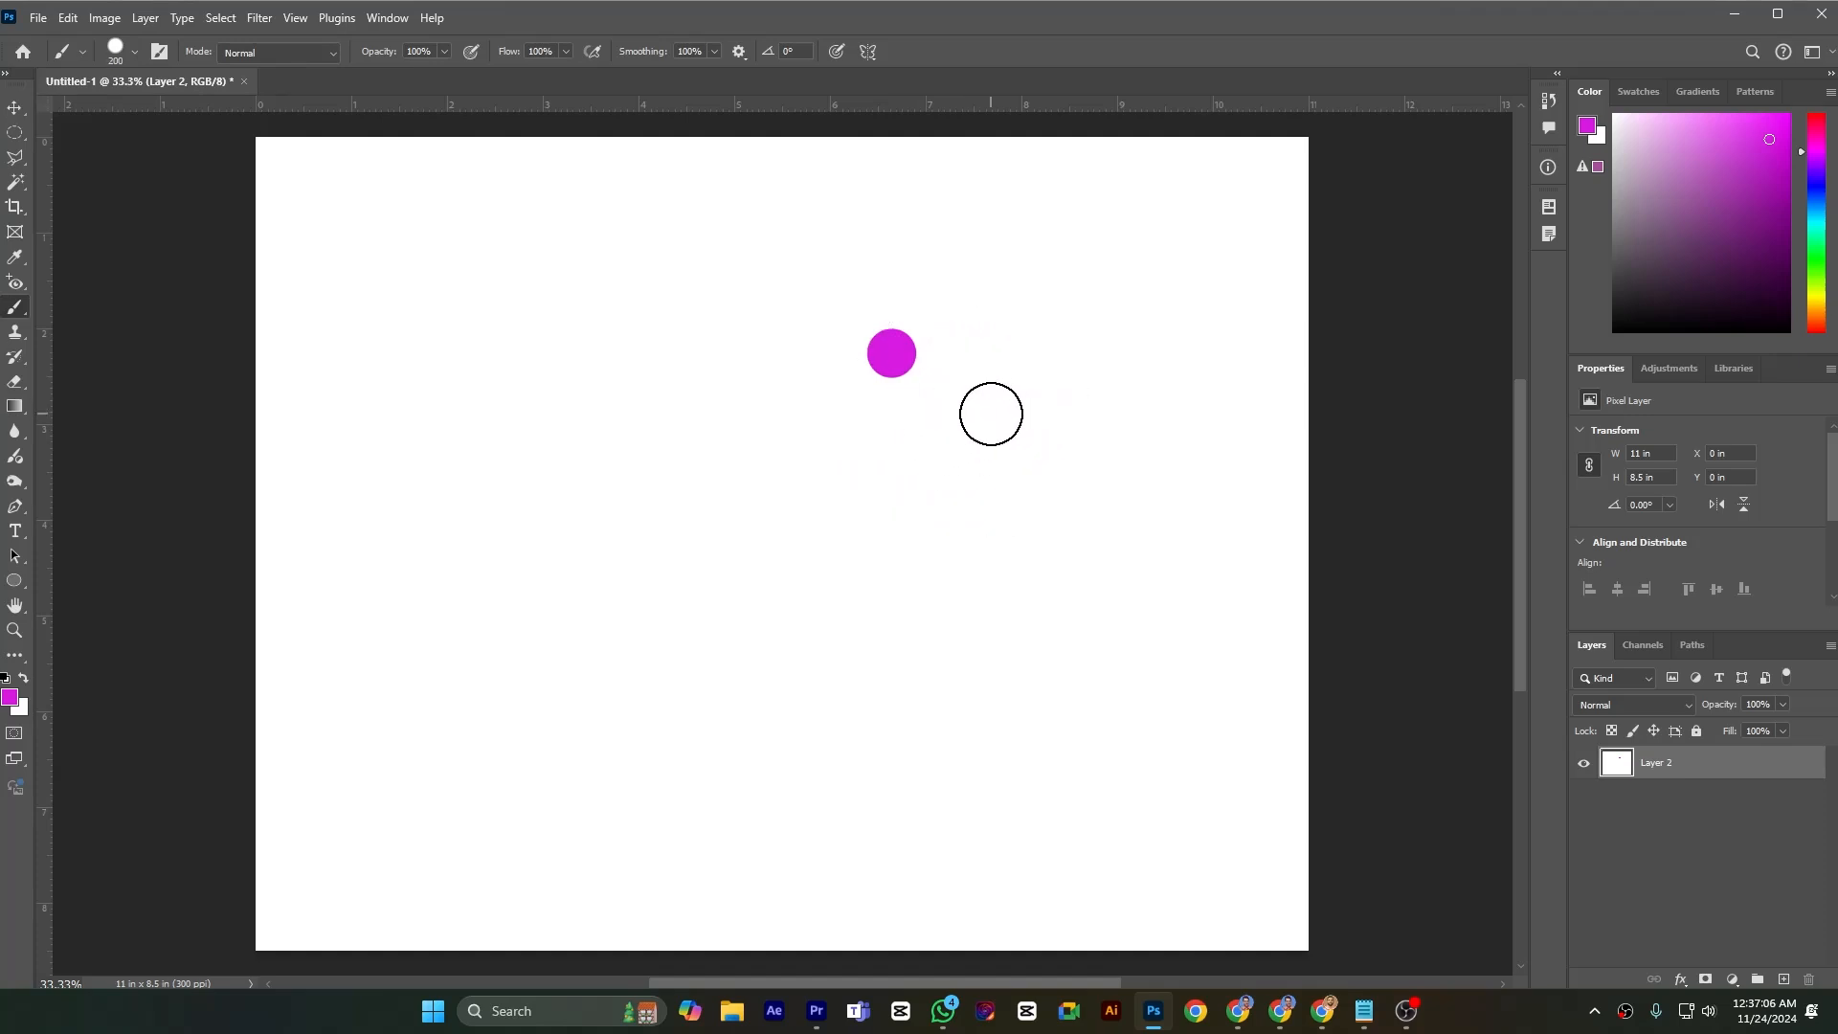
scroll(985, 402, "up", 2)
scroll(986, 402, "down", 2)
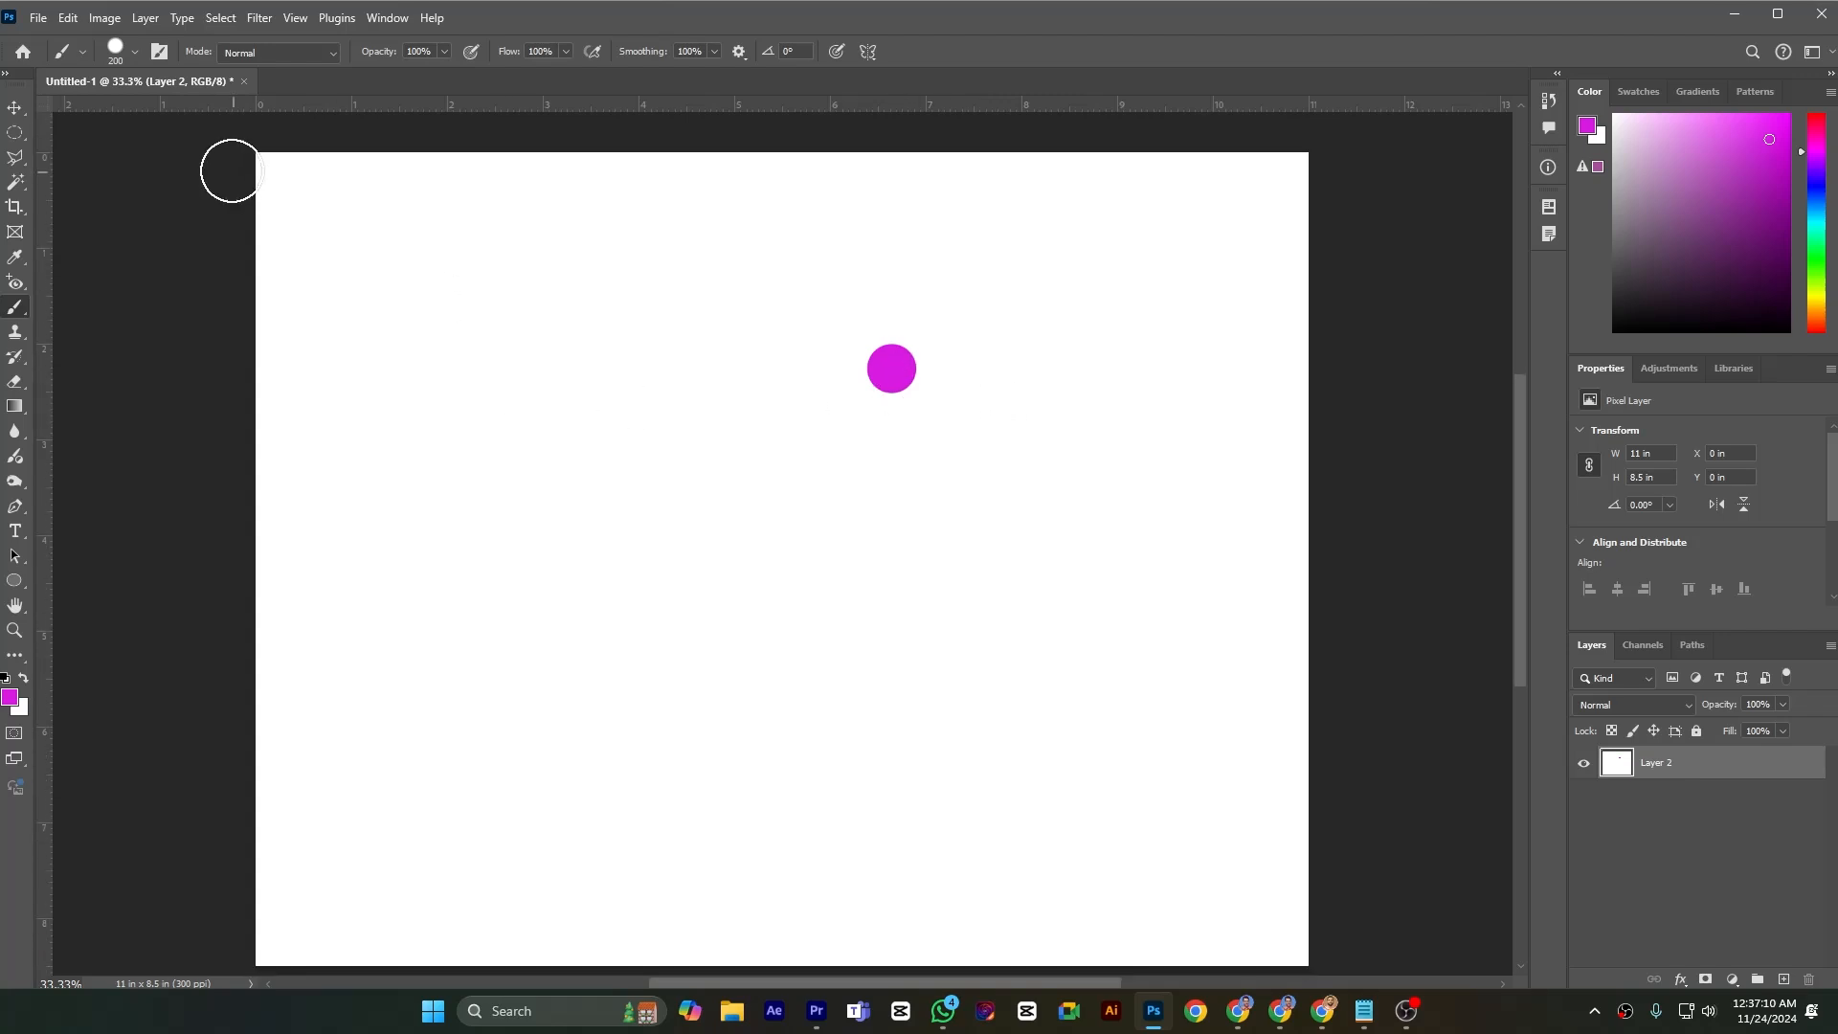
Set the brush hardness to 0% and paint a short soft-edged magenta stroke near the canvas's upper-left corner
left_click(135, 53)
left_click_drag(226, 160, 114, 161)
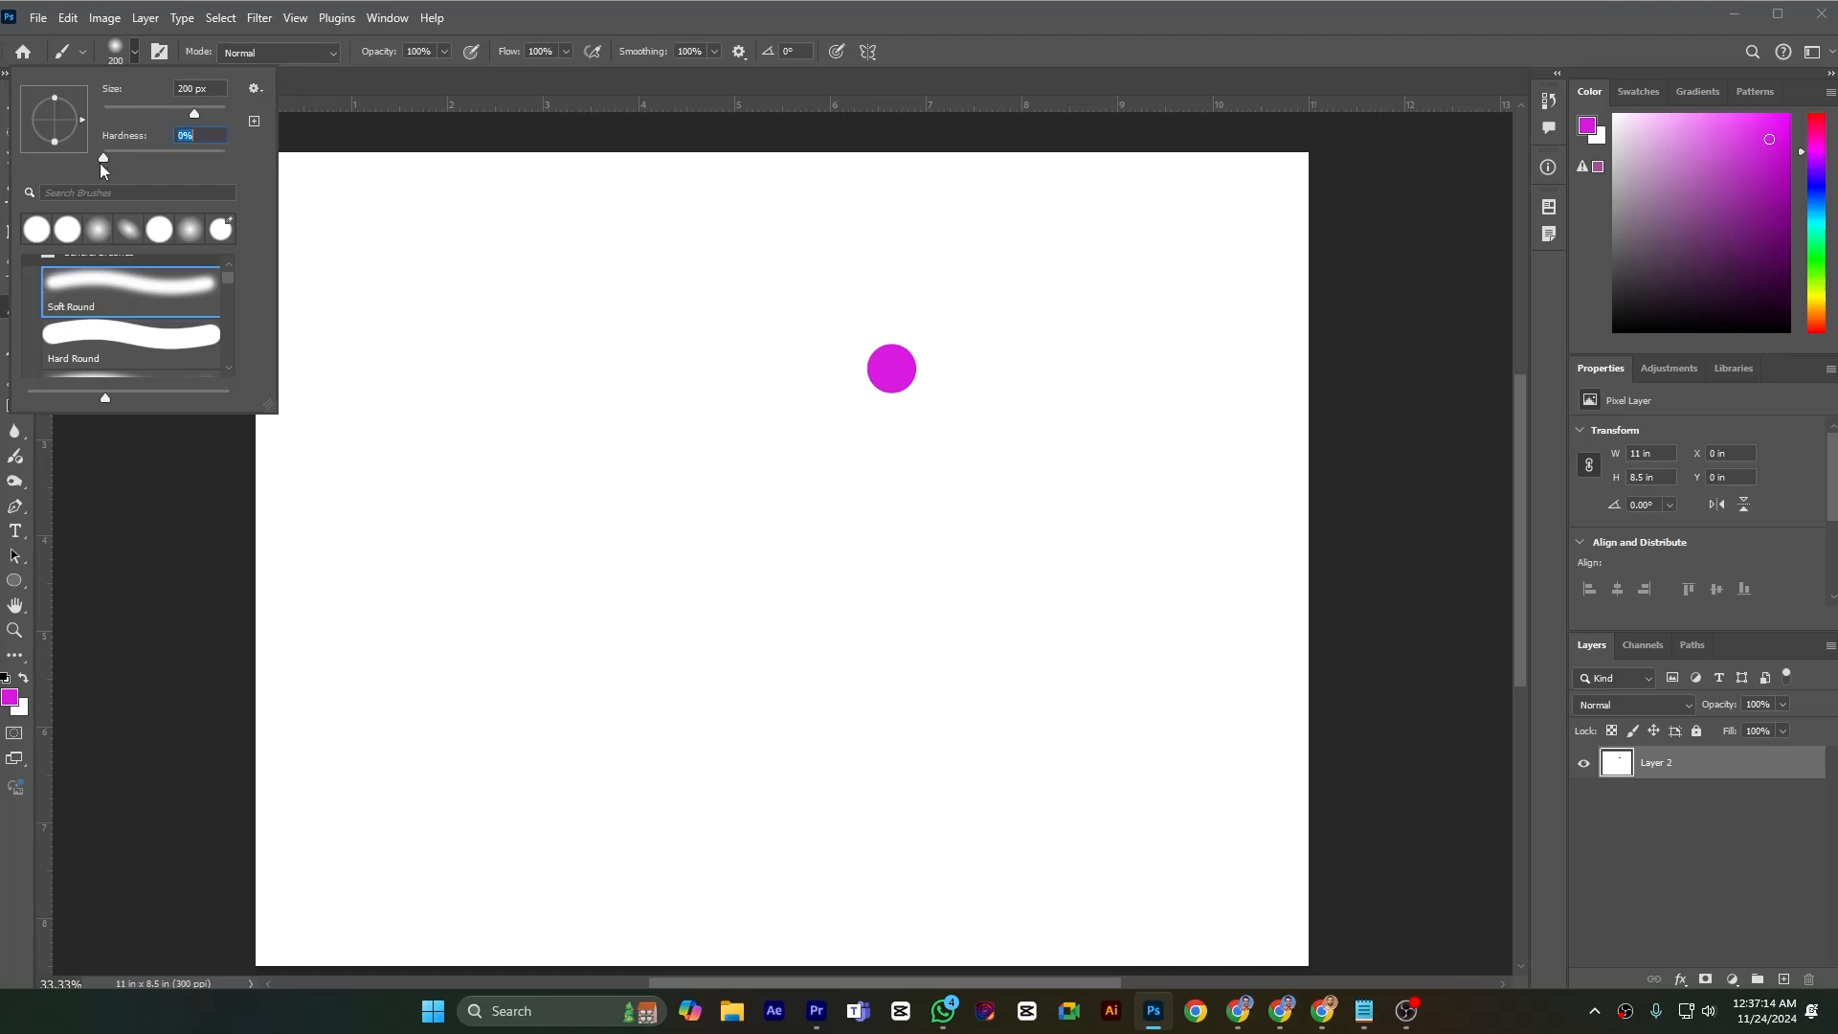
left_click_drag(445, 247, 479, 247)
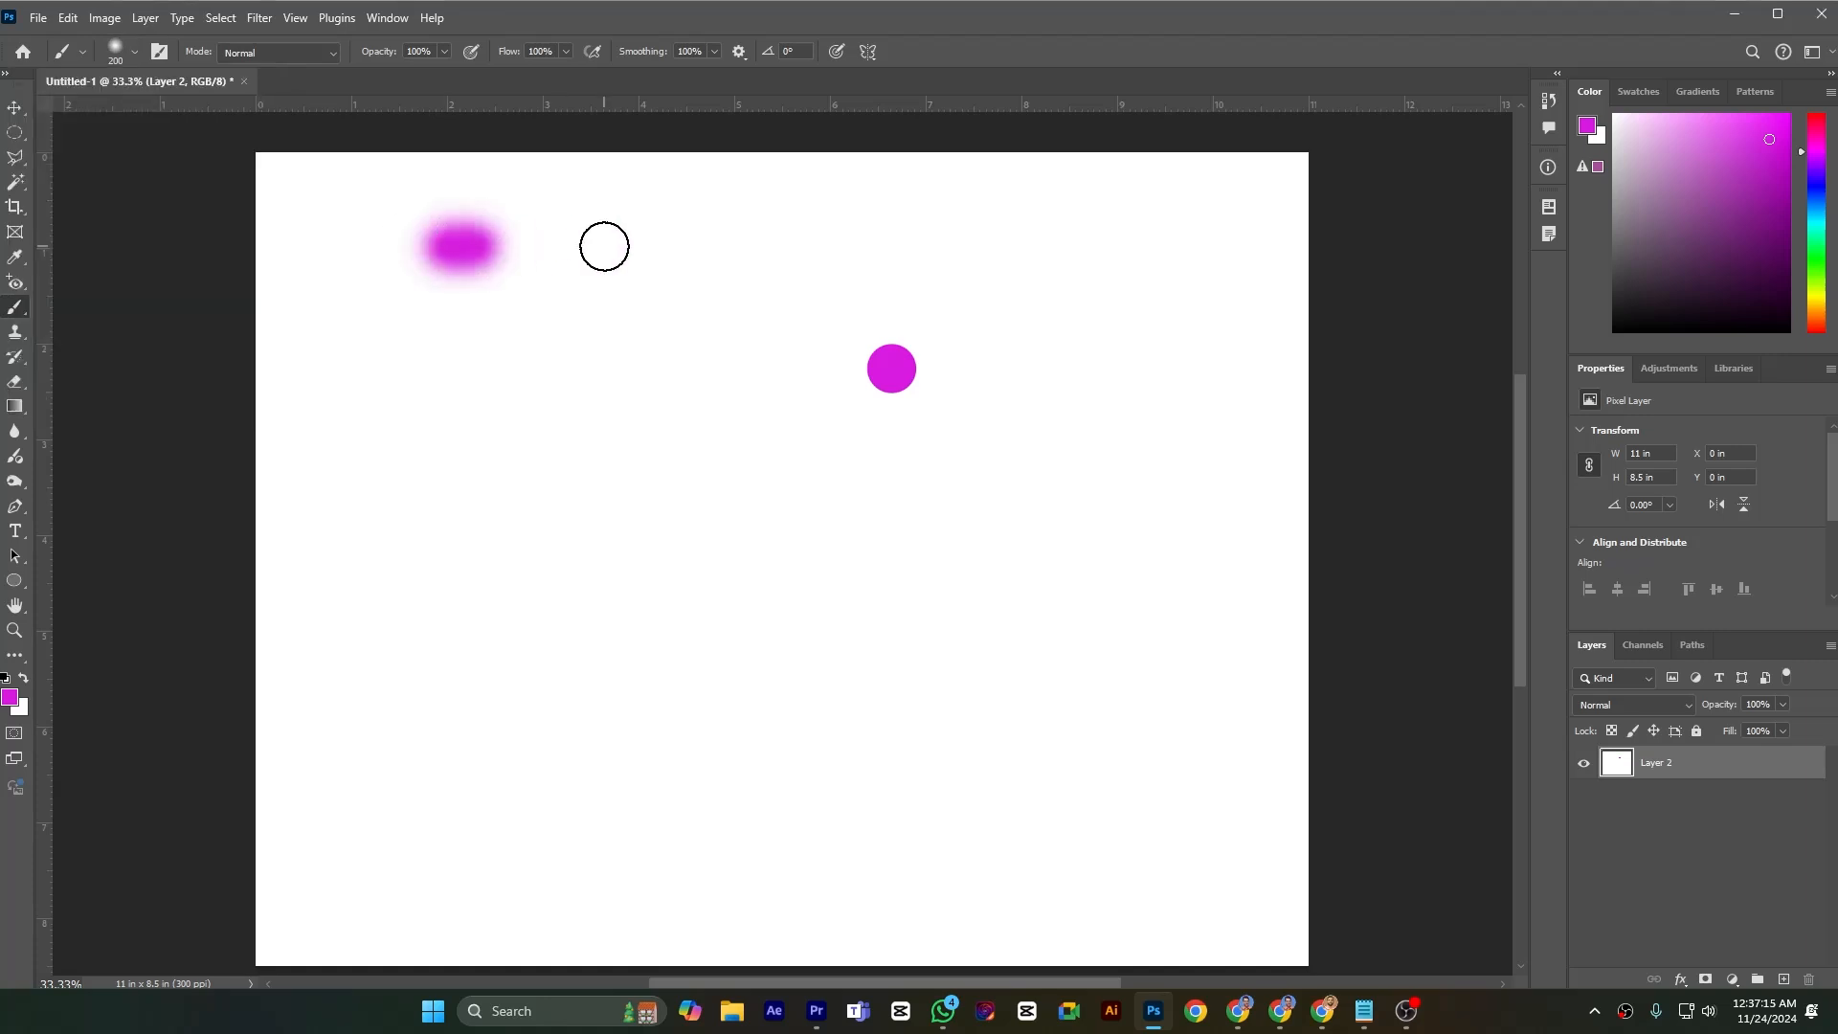
Set the brush hardness to 100% and paint a hard-edged magenta stroke below the soft one
left_click(132, 63)
left_click_drag(122, 165, 325, 172)
left_click_drag(434, 345, 620, 347)
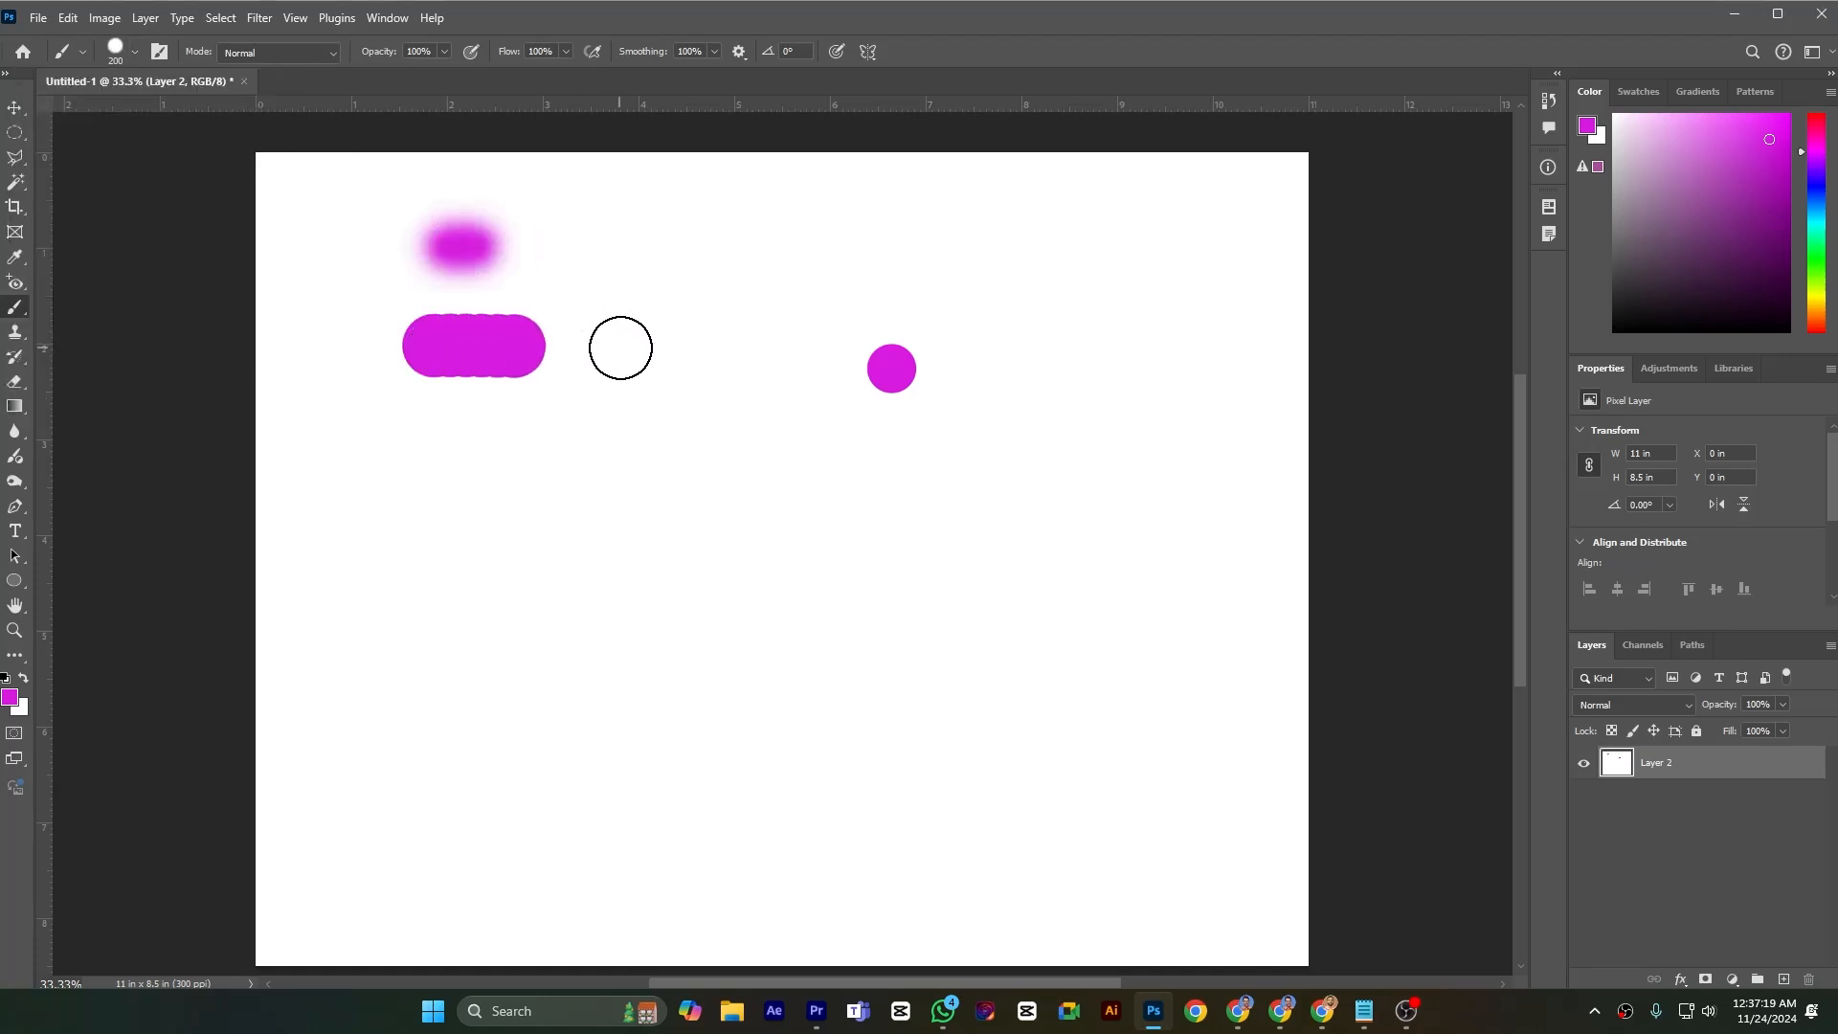
Tilt the brush tip to an angle of -2° and paint another magenta stroke below the hard-edged one in Normal mode
left_click(132, 52)
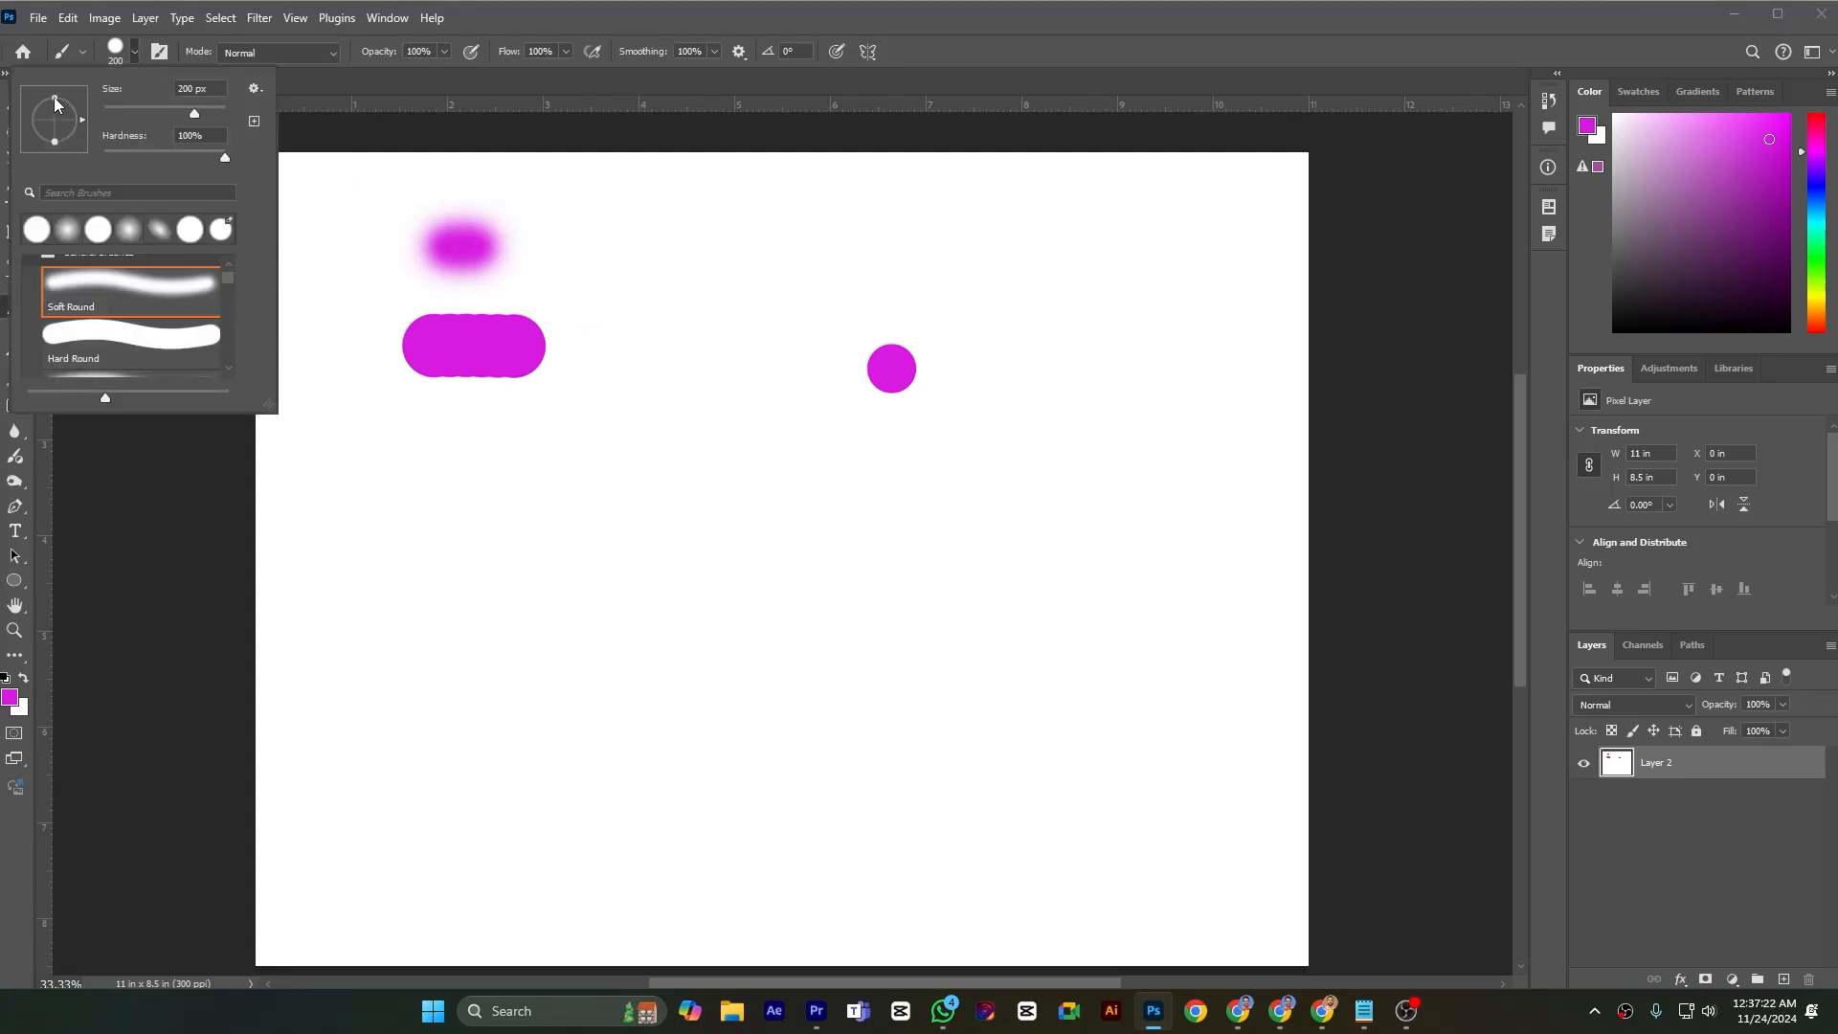
mouse_move(55, 97)
left_mouse_down()
mouse_move(59, 115)
mouse_move(71, 85)
left_mouse_up()
left_click(327, 53)
left_click(327, 55)
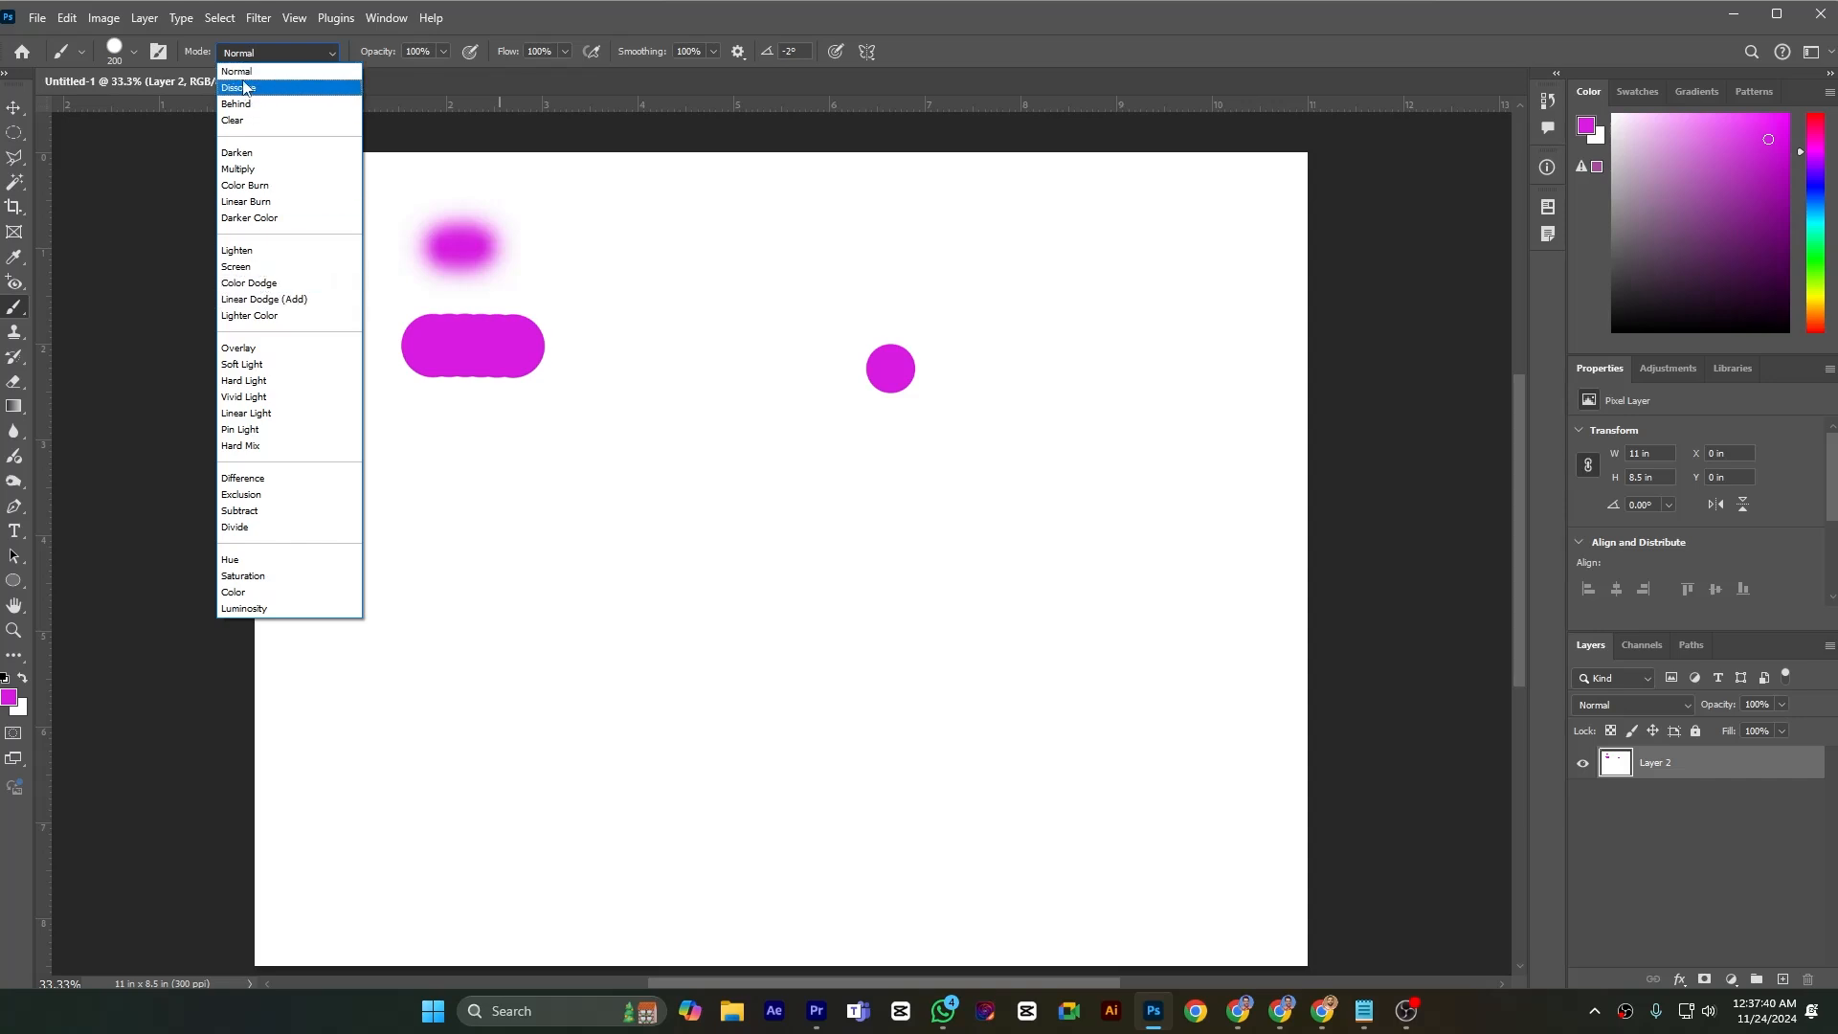
key("Escape")
left_click_drag(466, 469, 667, 475)
Add a new layer above Layer 2 and set the brush mode to Behind
left_click(313, 56)
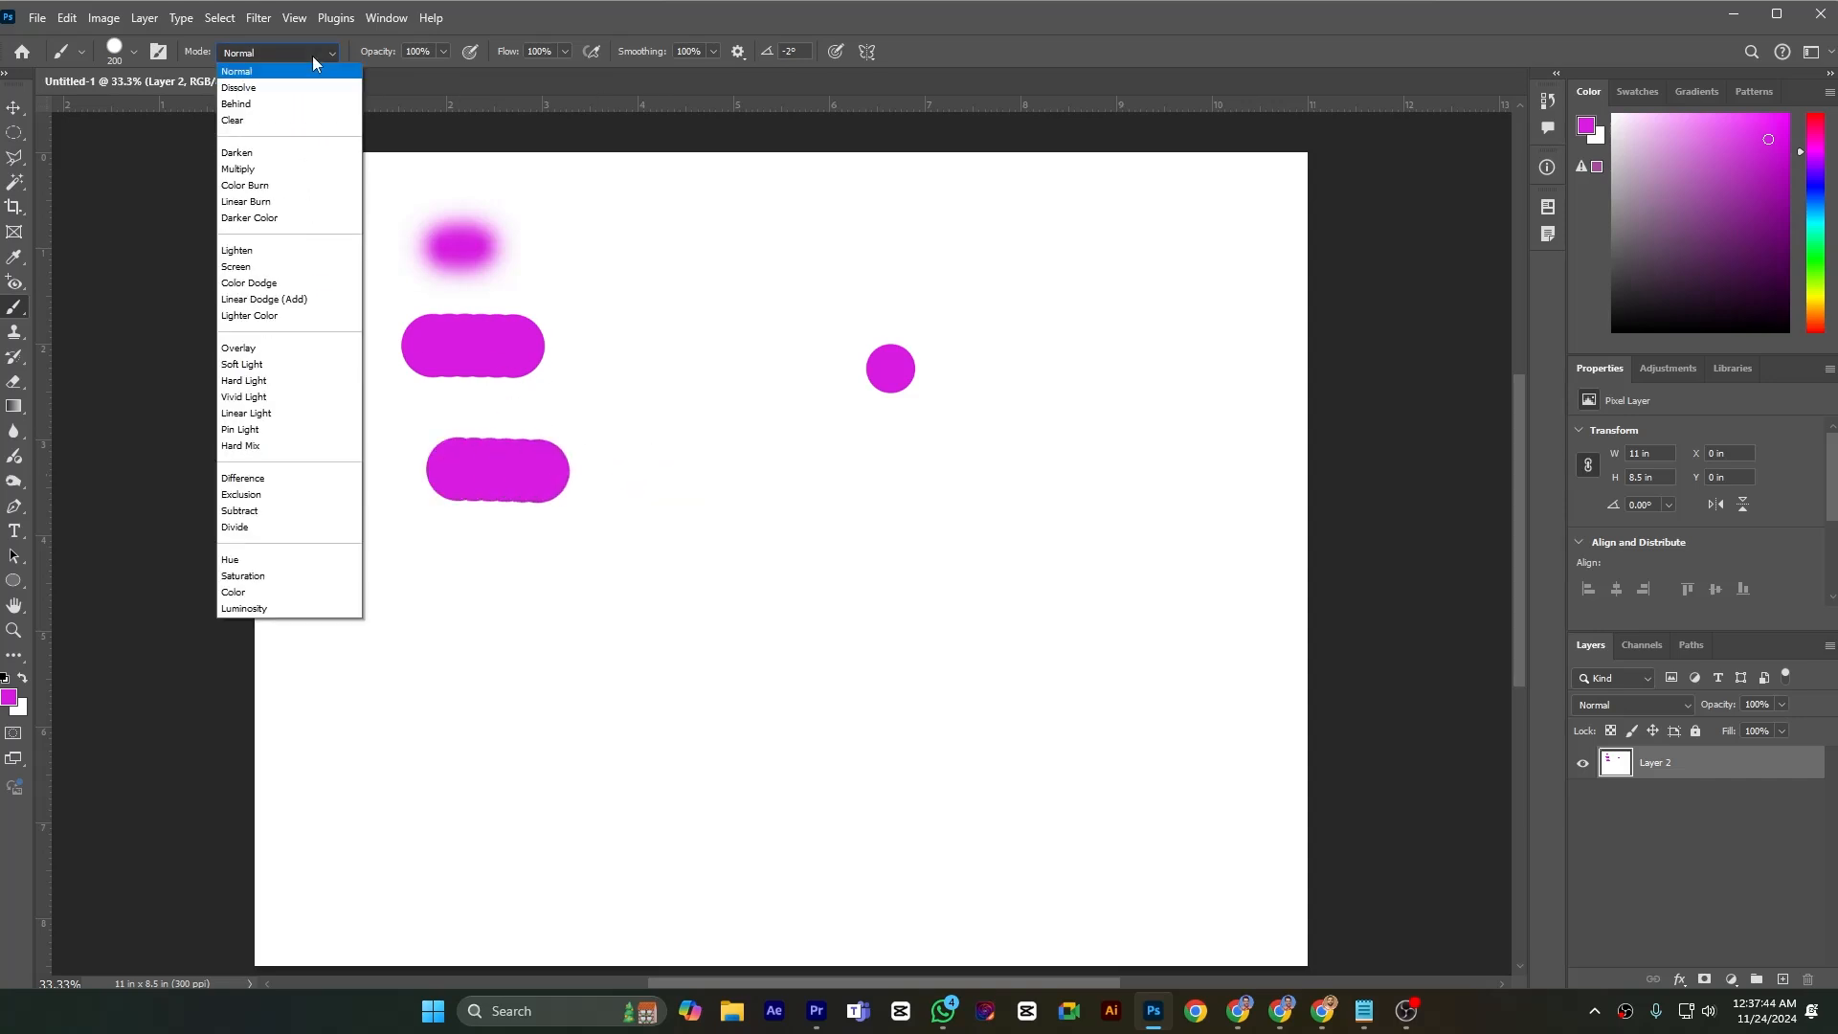
left_click(772, 459)
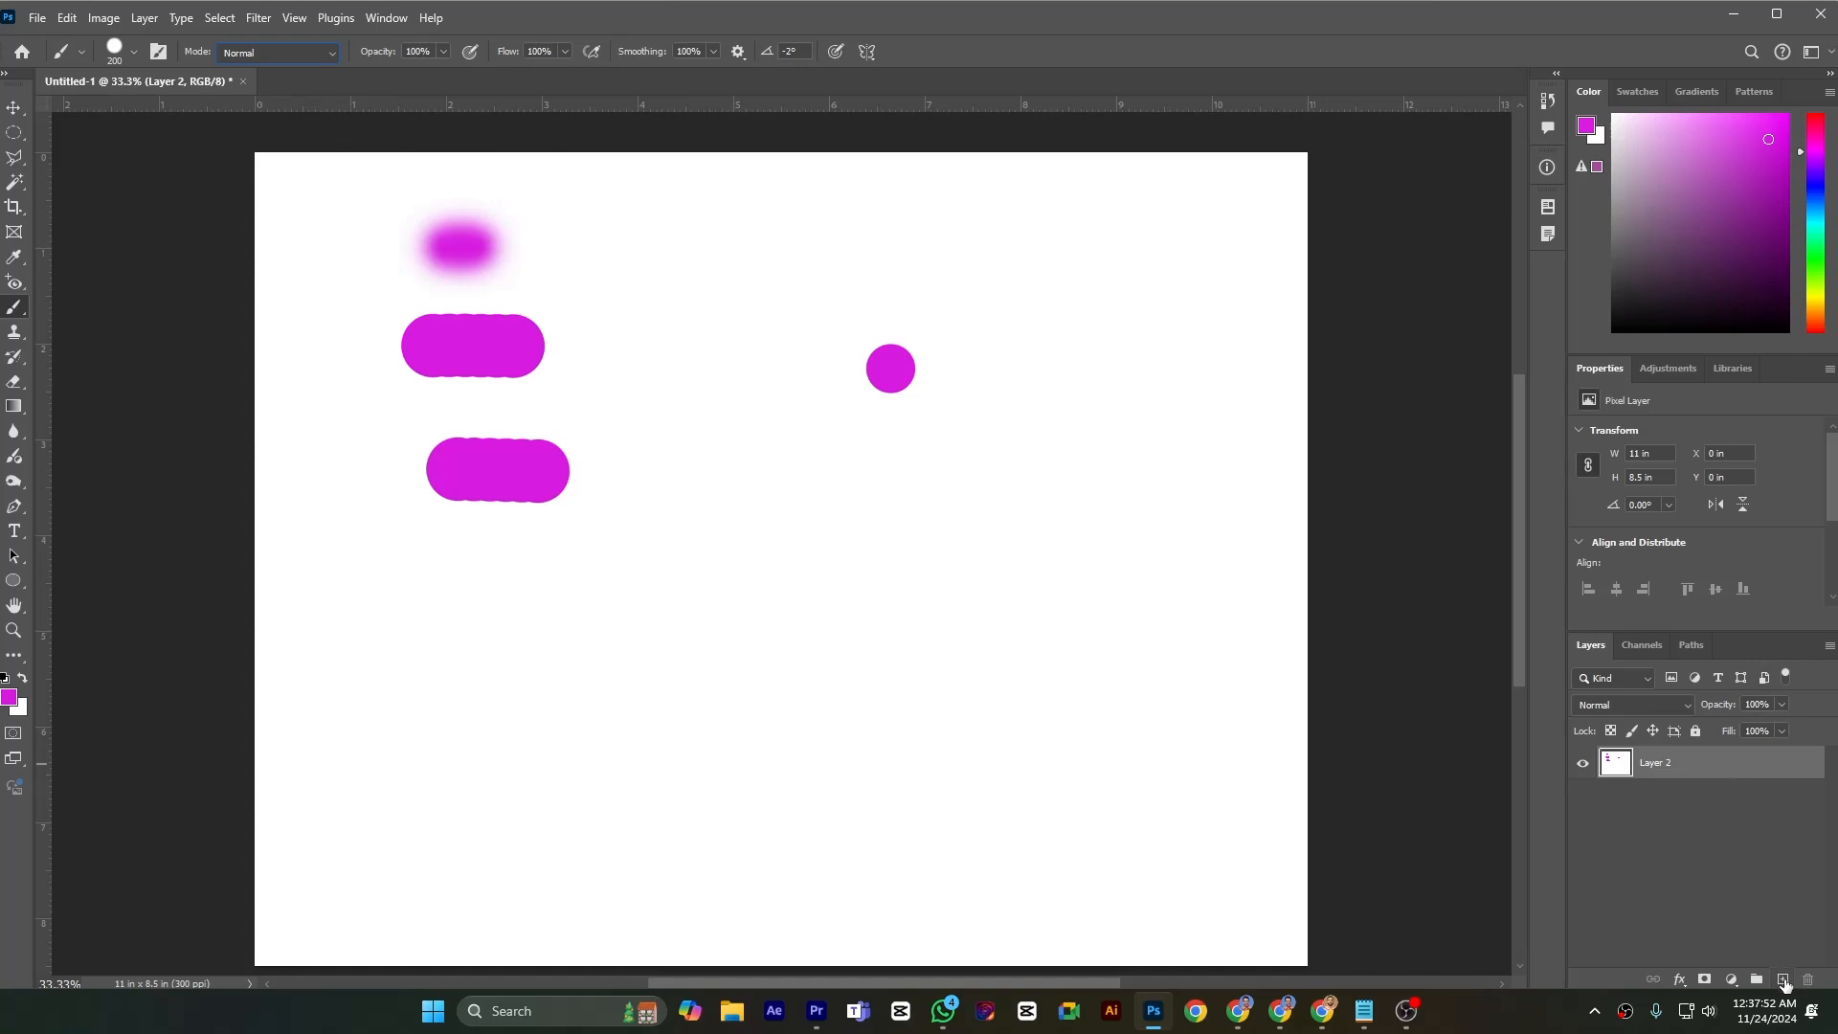
left_click(1782, 980)
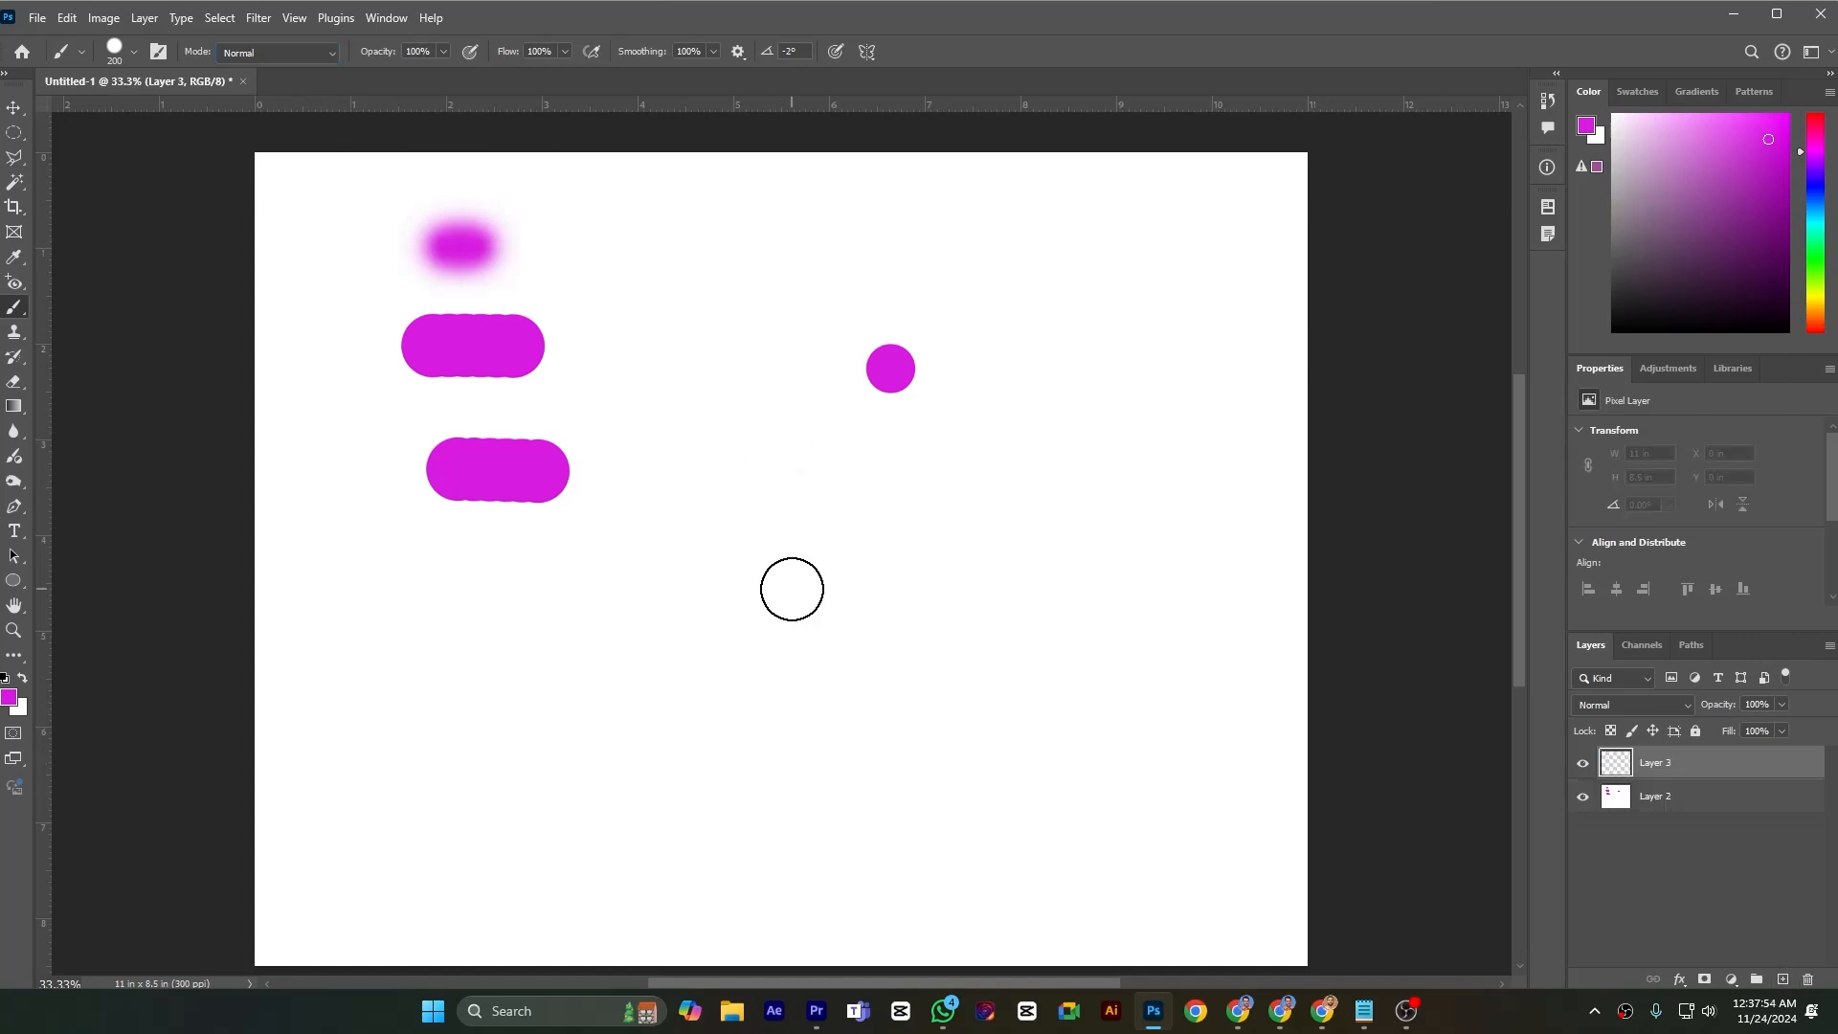
left_click(271, 51)
left_click(248, 108)
Paint a dark purple horizontal stroke about 5.2 in long on Layer 3, then cross it with a near-black purple vertical stroke
left_click(1771, 226)
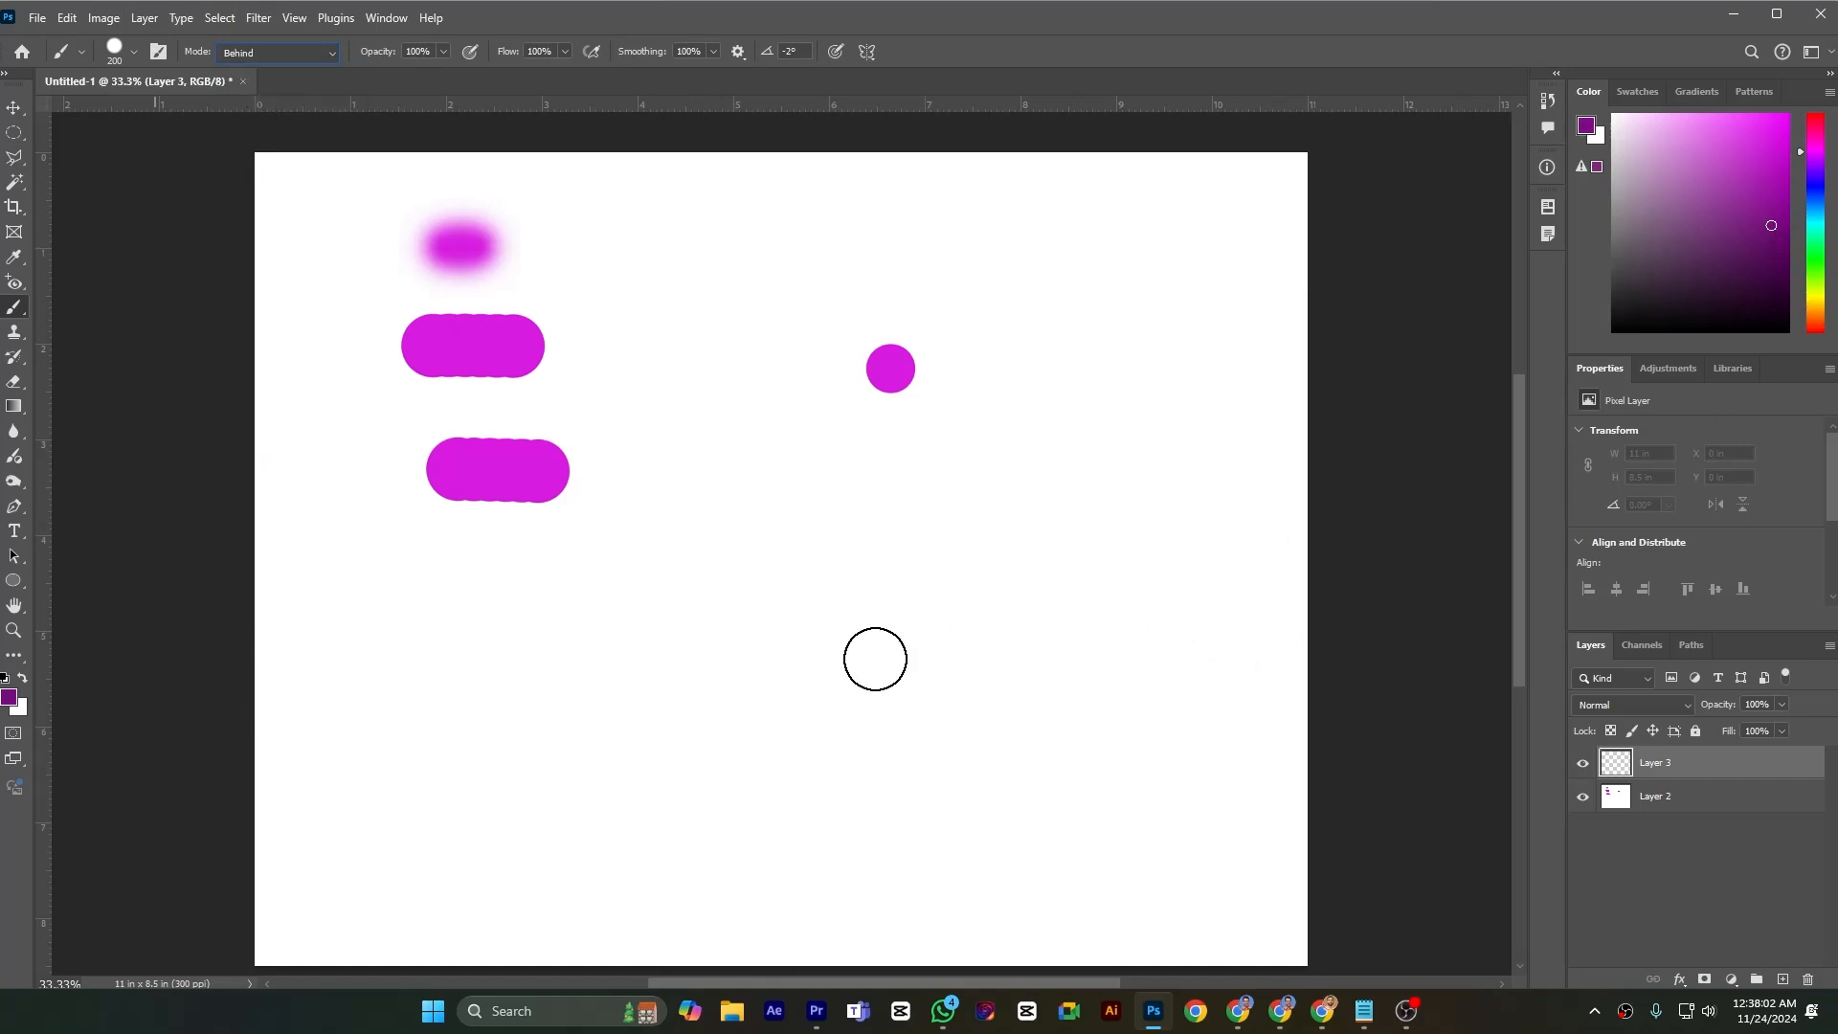
left_click(522, 619)
left_click_drag(584, 619, 1044, 633)
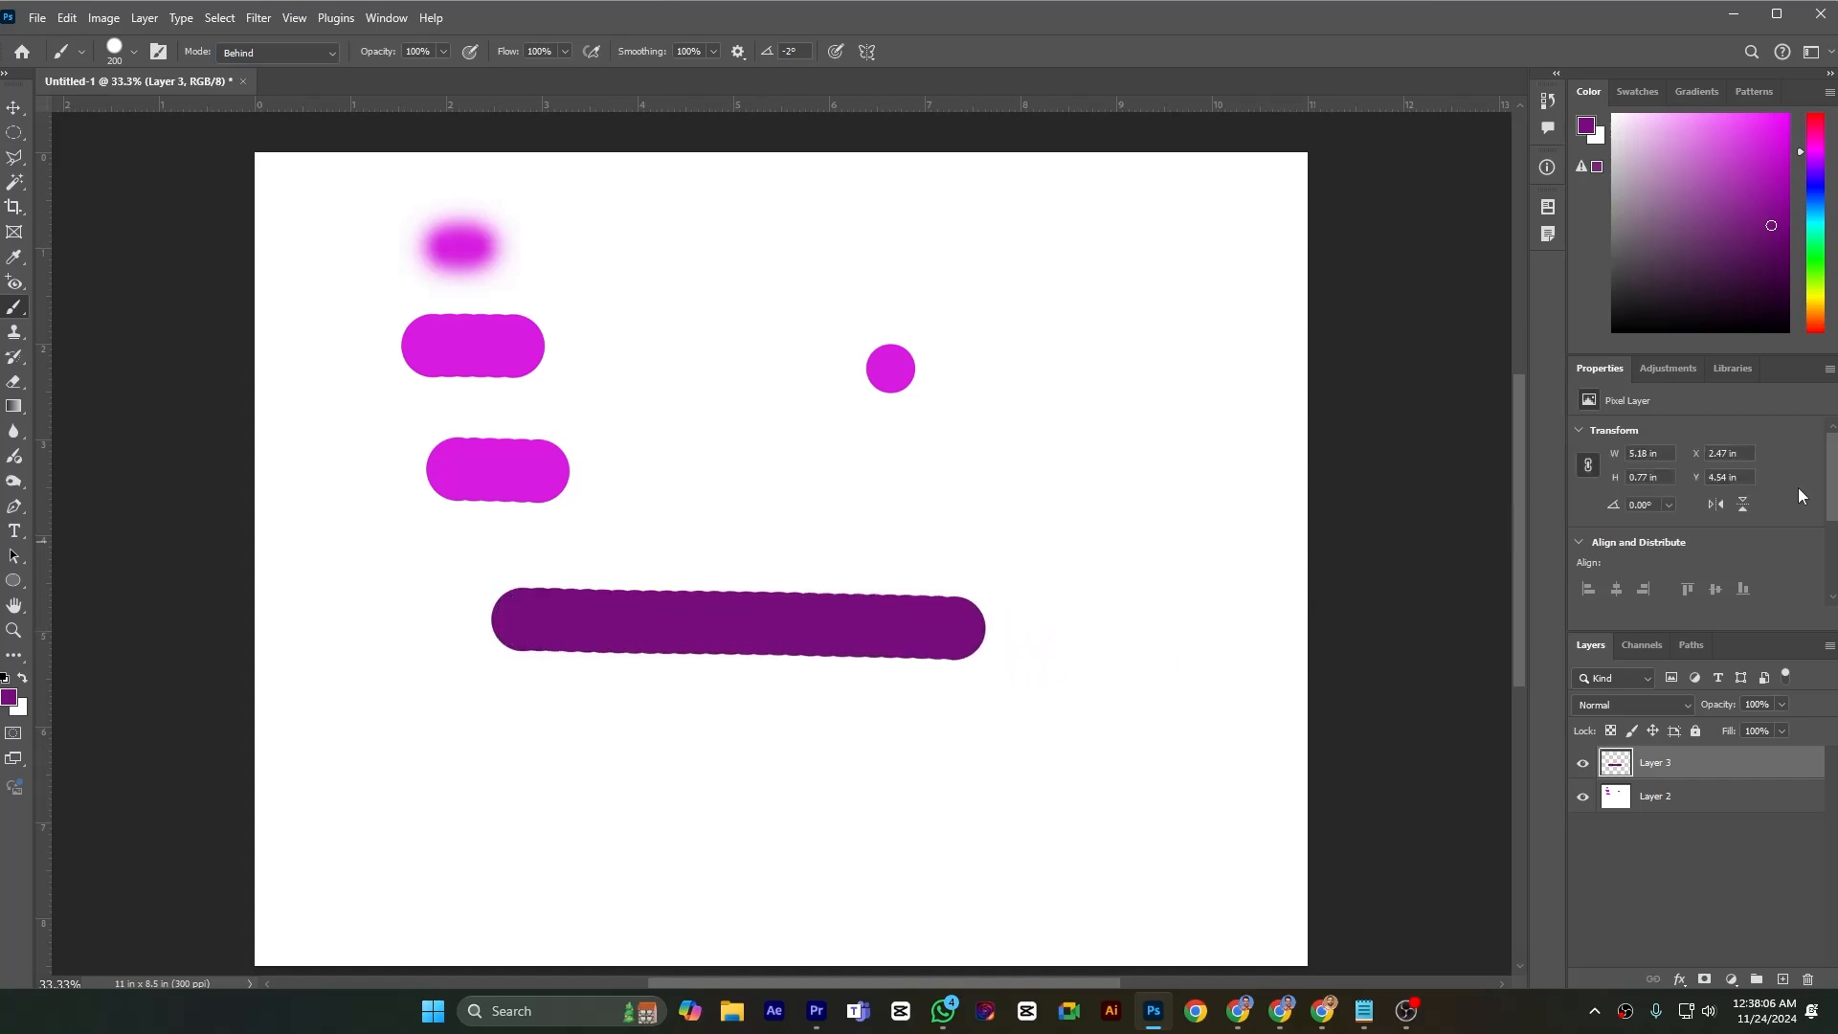
left_click(1773, 297)
left_click_drag(811, 462, 791, 779)
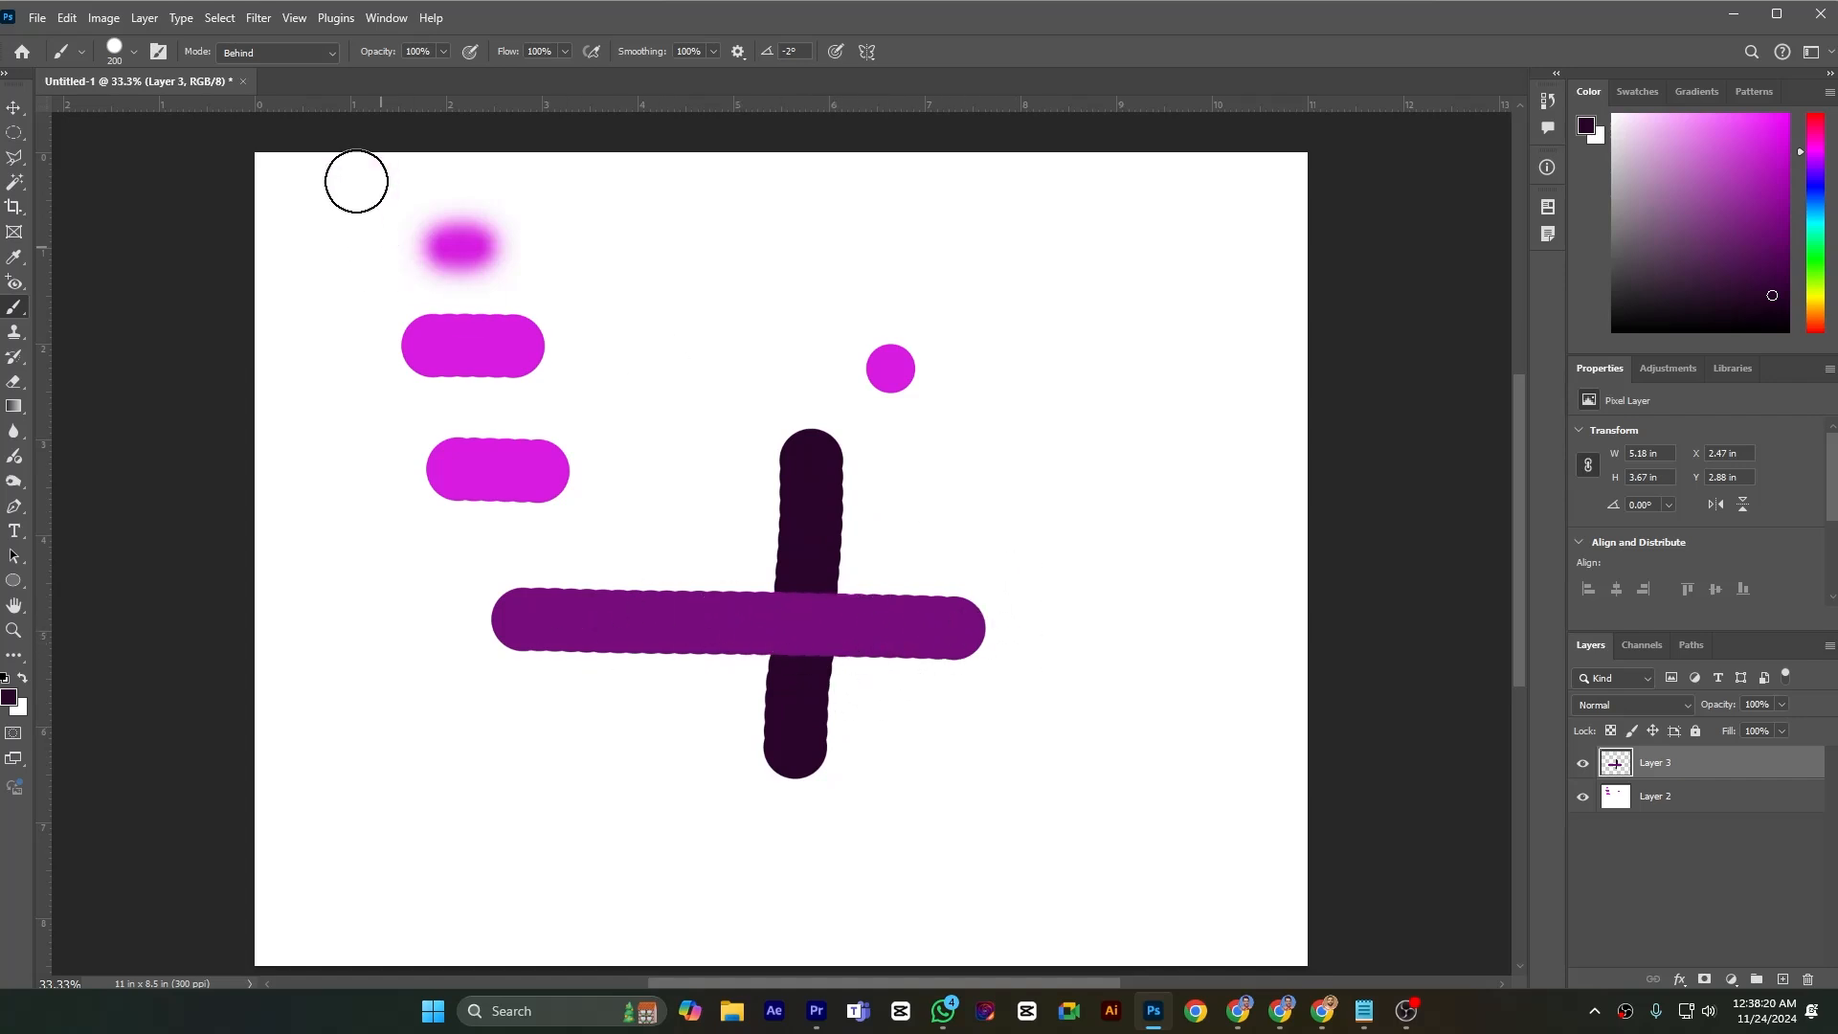
Set the brush mode to Clear and erase the purple horizontal stroke on both sides of the vertical one
left_click(317, 56)
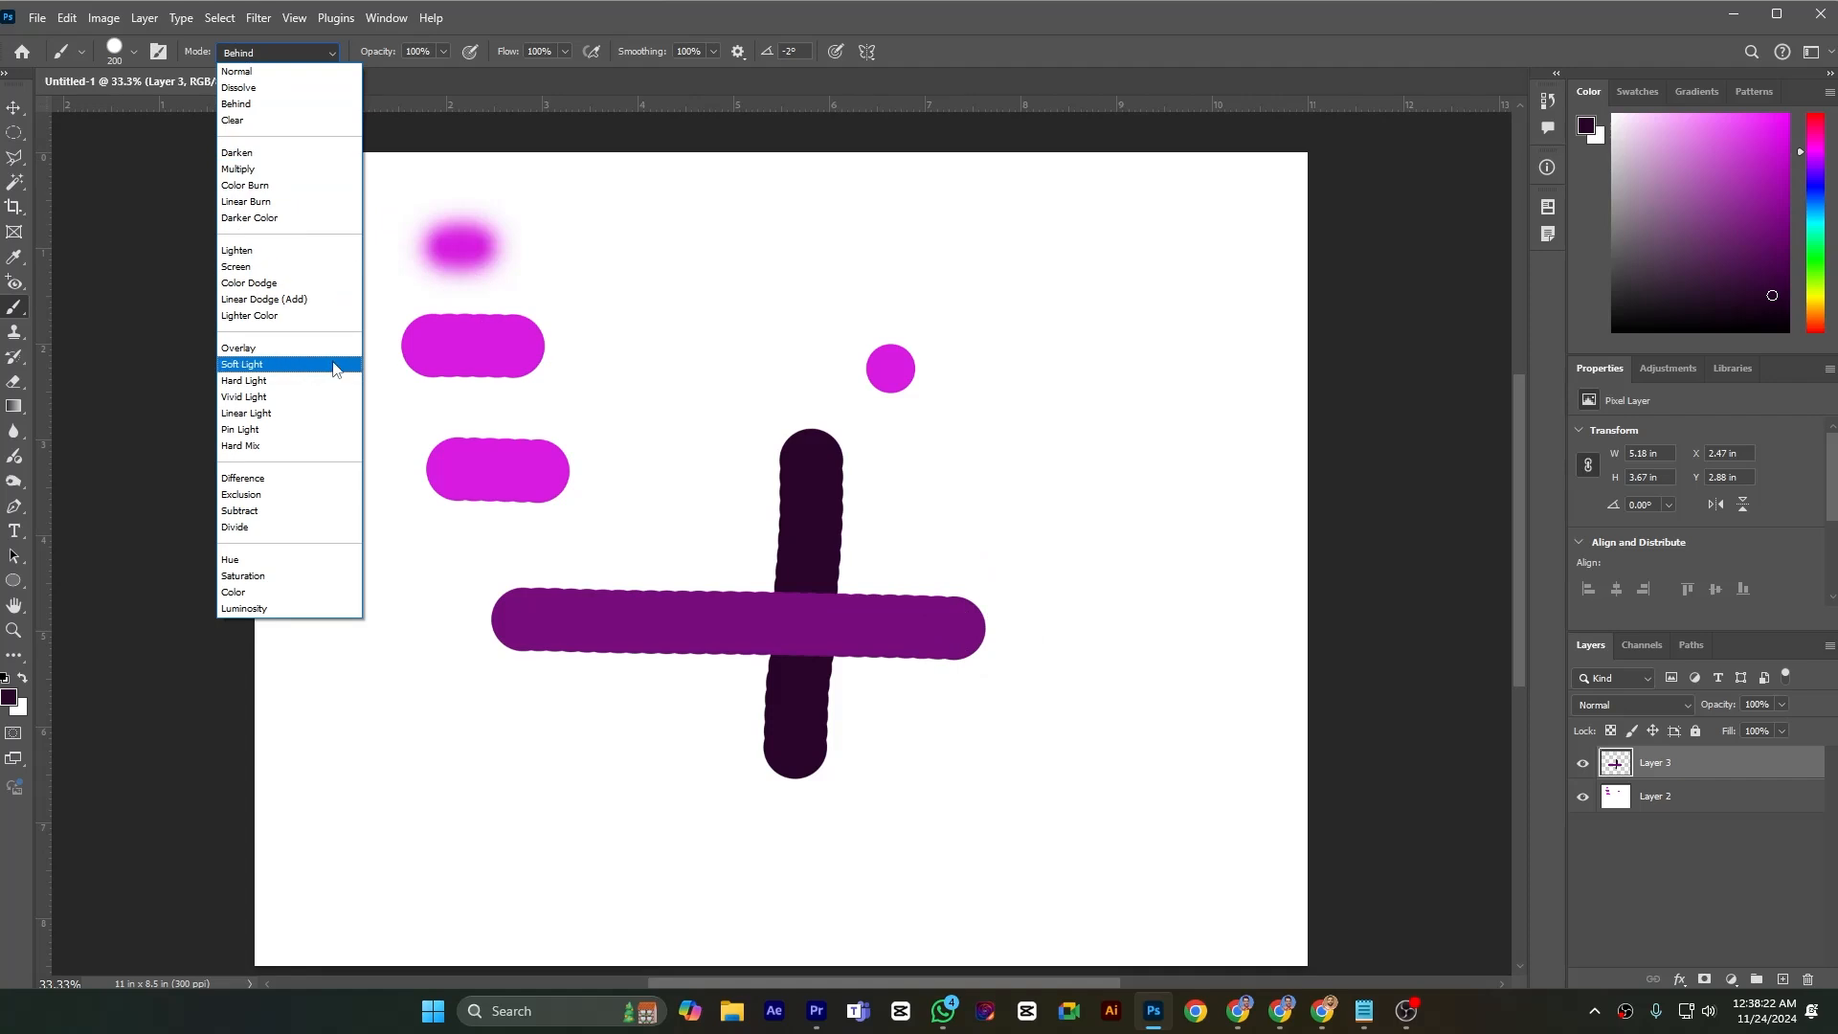
left_click(264, 124)
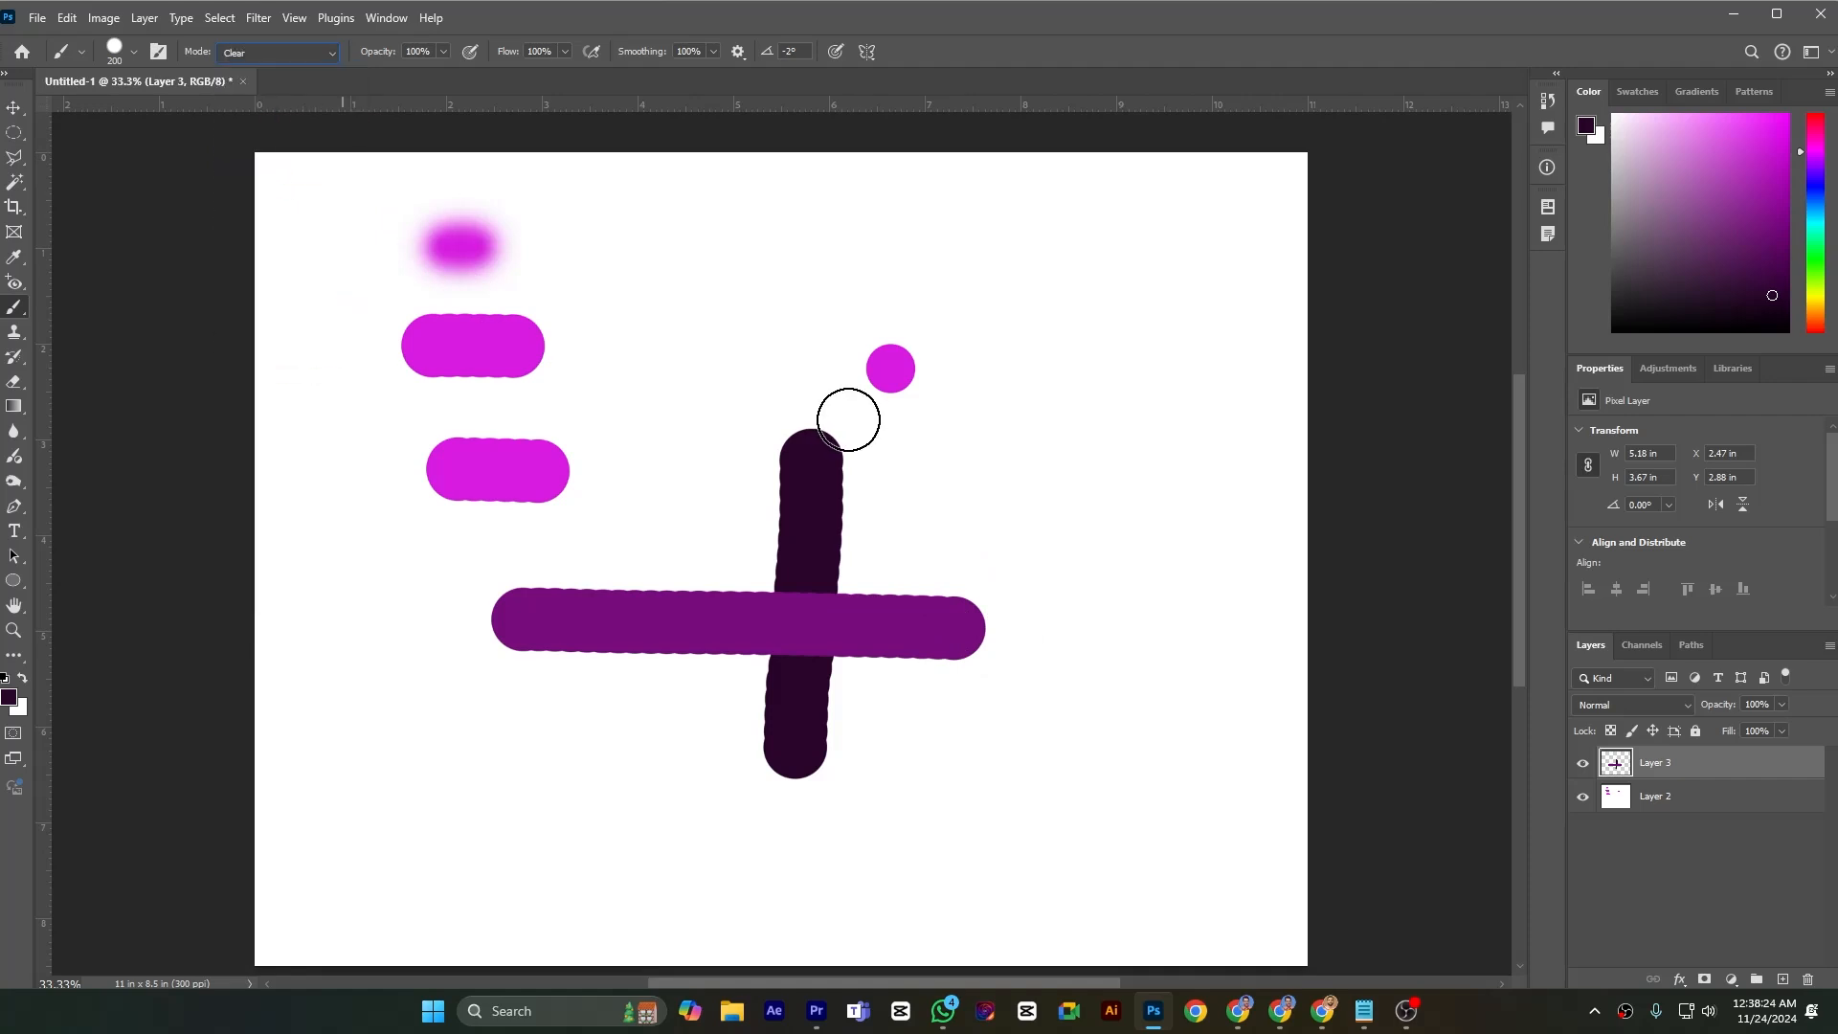
left_click(962, 596)
mouse_move(969, 641)
left_mouse_down()
mouse_move(929, 588)
mouse_move(894, 678)
mouse_move(892, 578)
mouse_move(869, 697)
mouse_move(860, 583)
mouse_move(863, 678)
mouse_move(915, 551)
mouse_move(892, 558)
mouse_move(857, 660)
left_mouse_up()
mouse_move(747, 585)
left_mouse_down()
mouse_move(734, 660)
mouse_move(724, 620)
mouse_move(748, 703)
mouse_move(740, 608)
mouse_move(735, 697)
mouse_move(691, 555)
mouse_move(644, 616)
mouse_move(568, 656)
mouse_move(525, 653)
mouse_move(495, 618)
mouse_move(498, 580)
mouse_move(547, 635)
mouse_move(523, 663)
mouse_move(645, 645)
mouse_move(670, 666)
mouse_move(608, 642)
mouse_move(548, 571)
mouse_move(672, 648)
left_mouse_up()
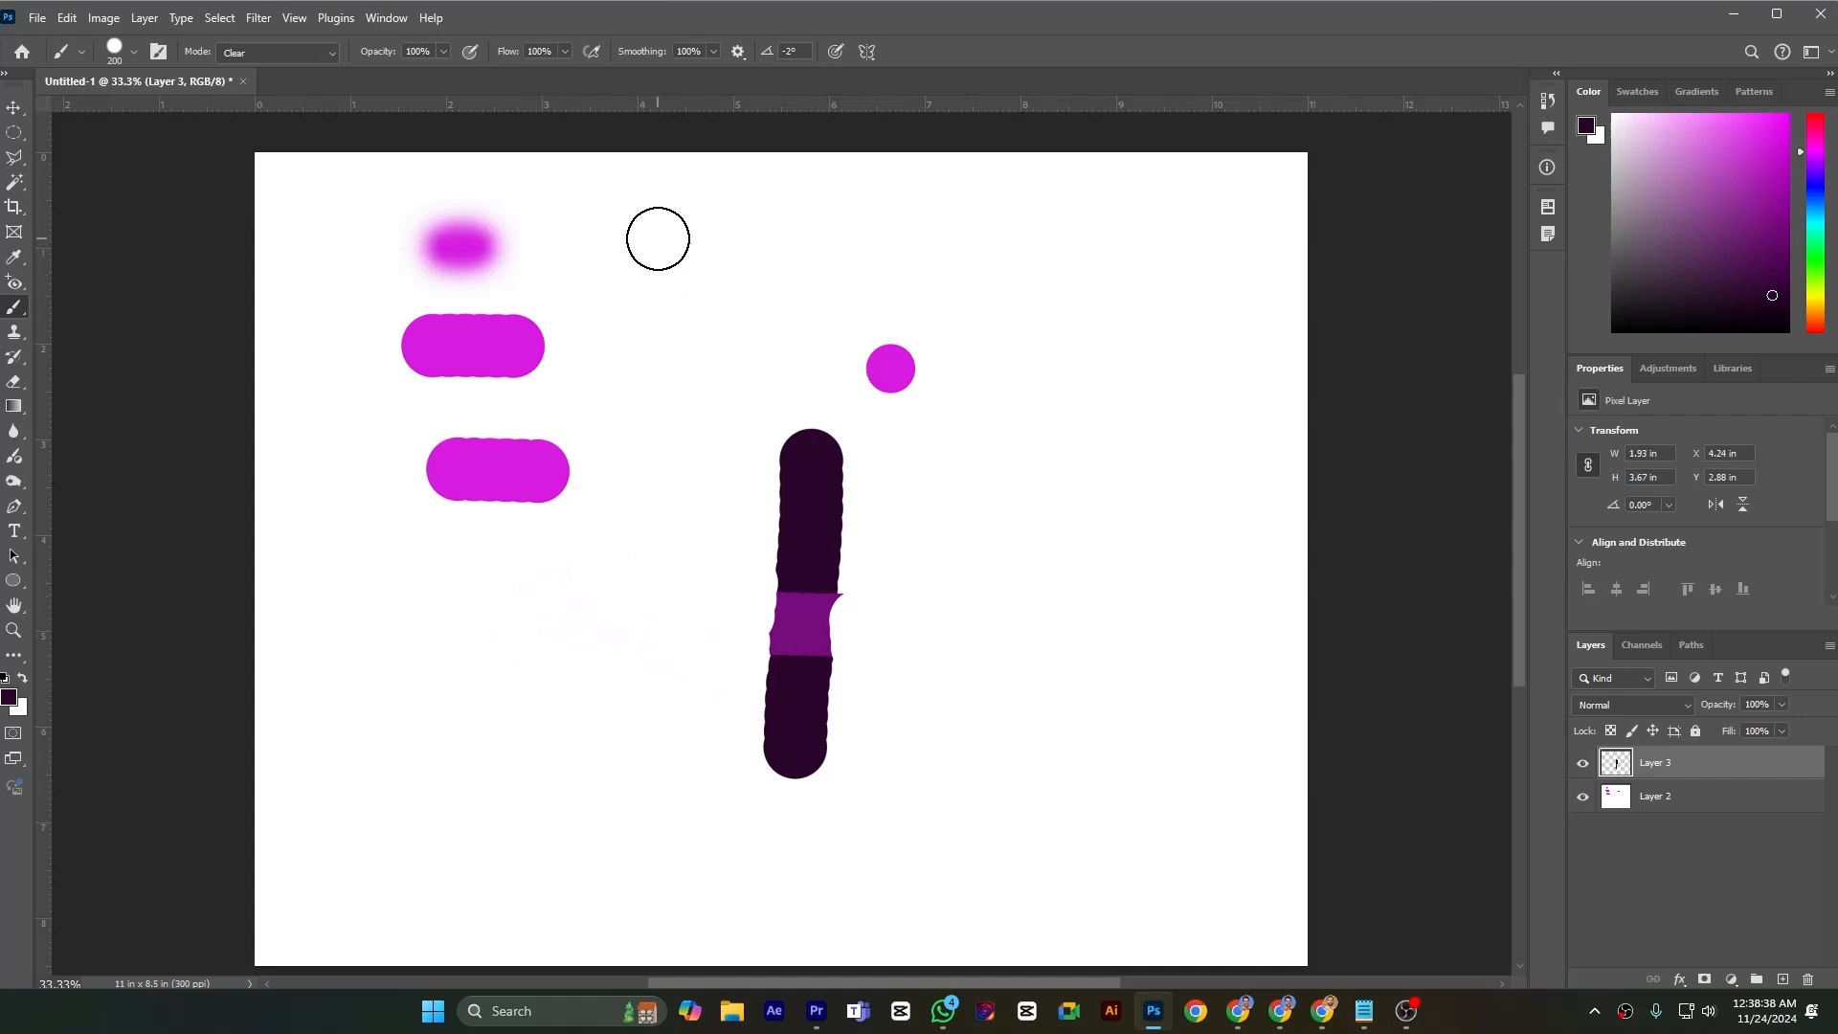
Add a new layer above Layer 3 and hide Layer 3
left_click(444, 52)
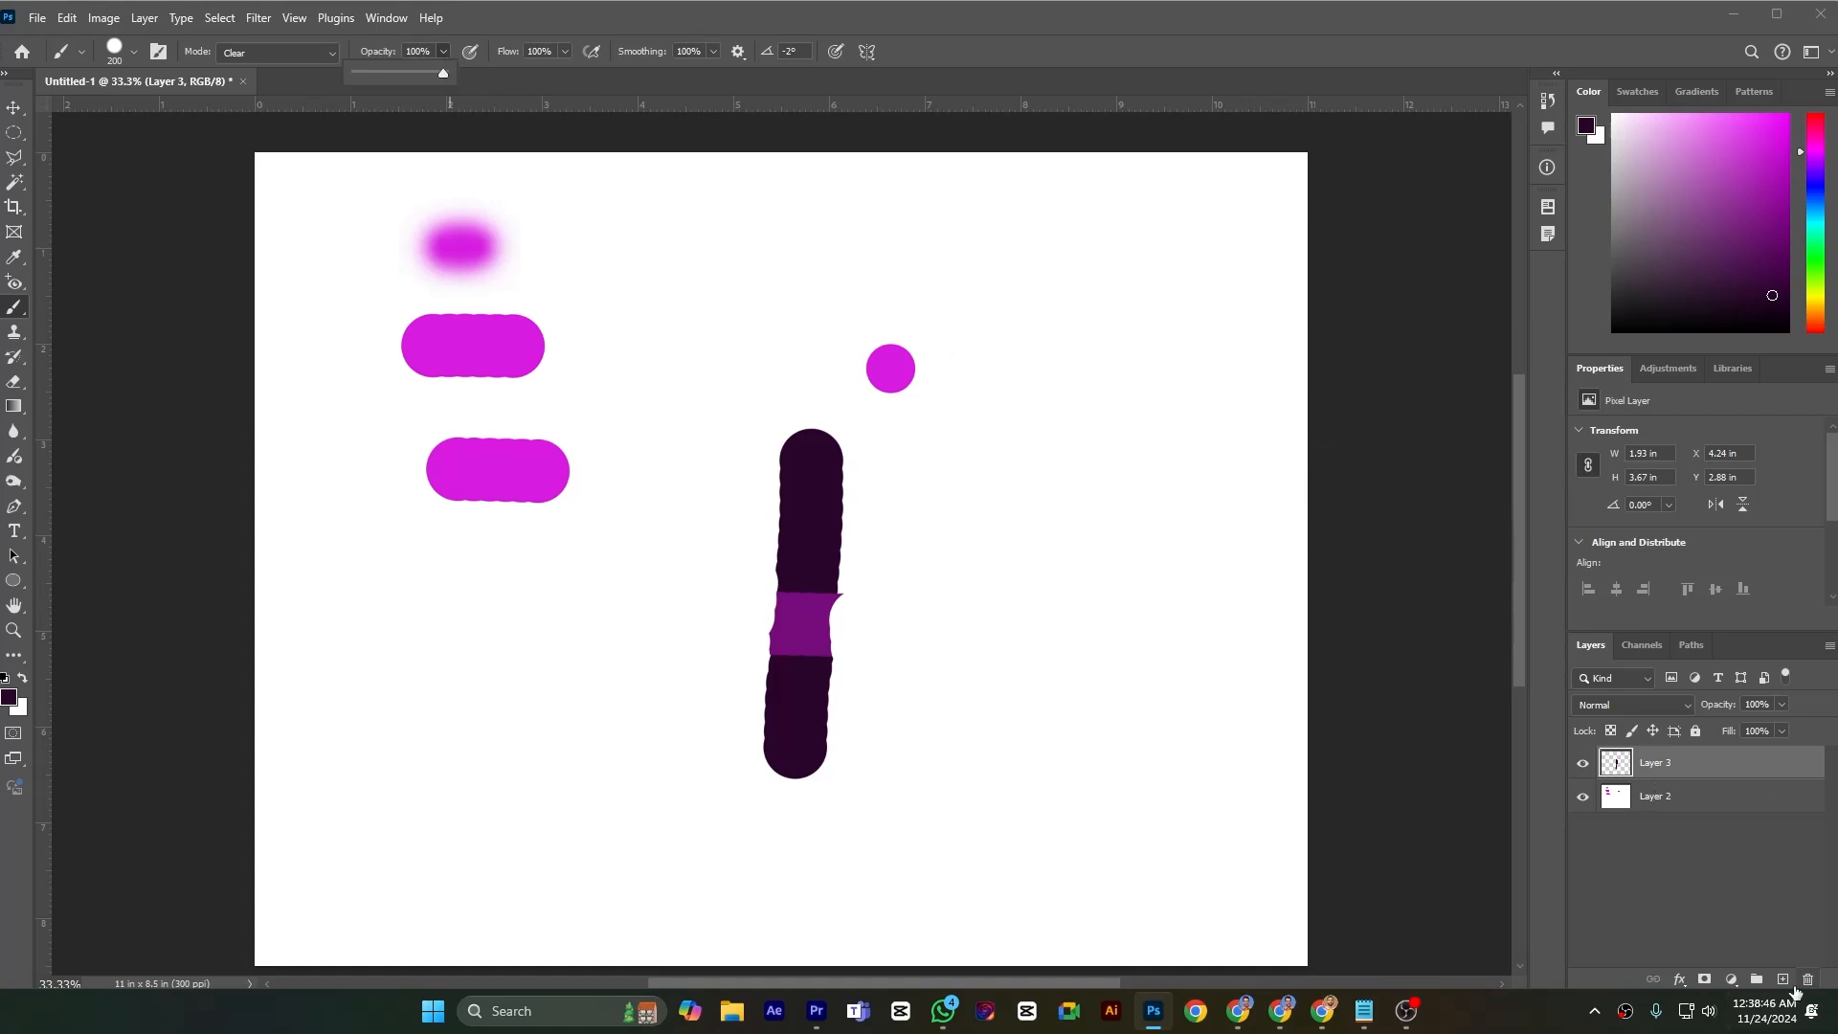
left_click(1782, 979)
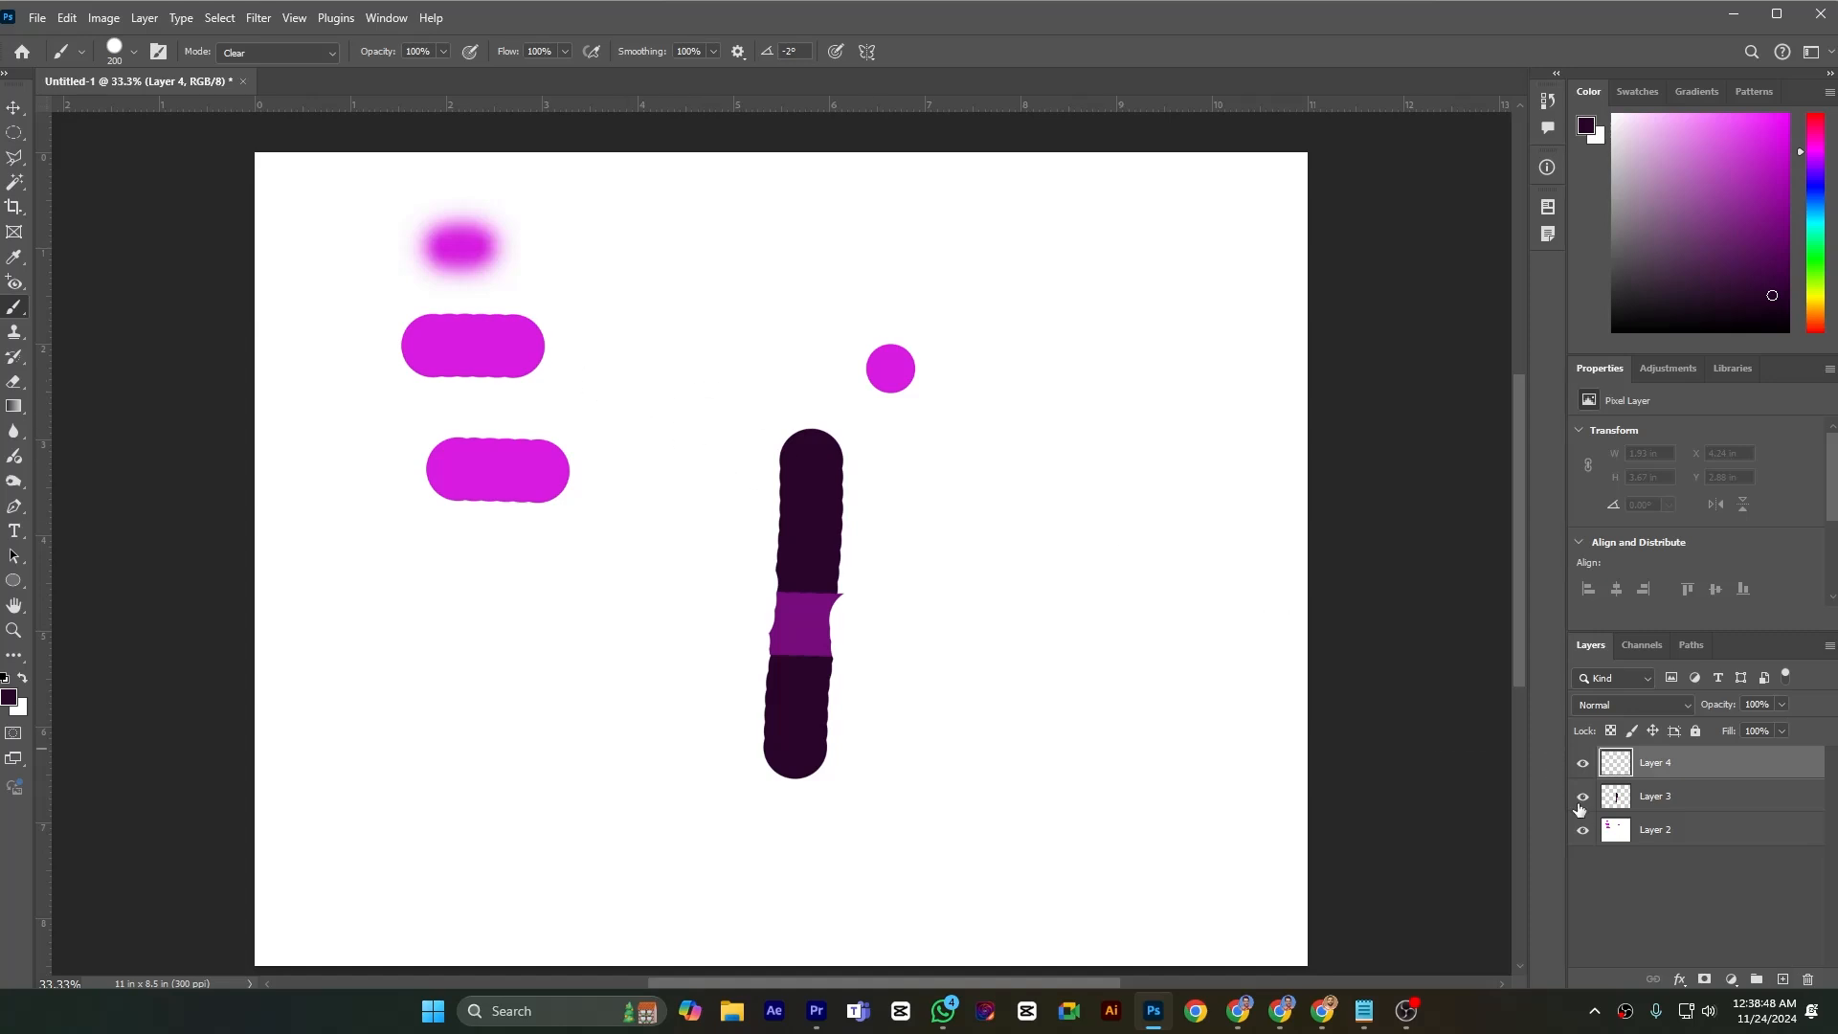
left_click(1582, 797)
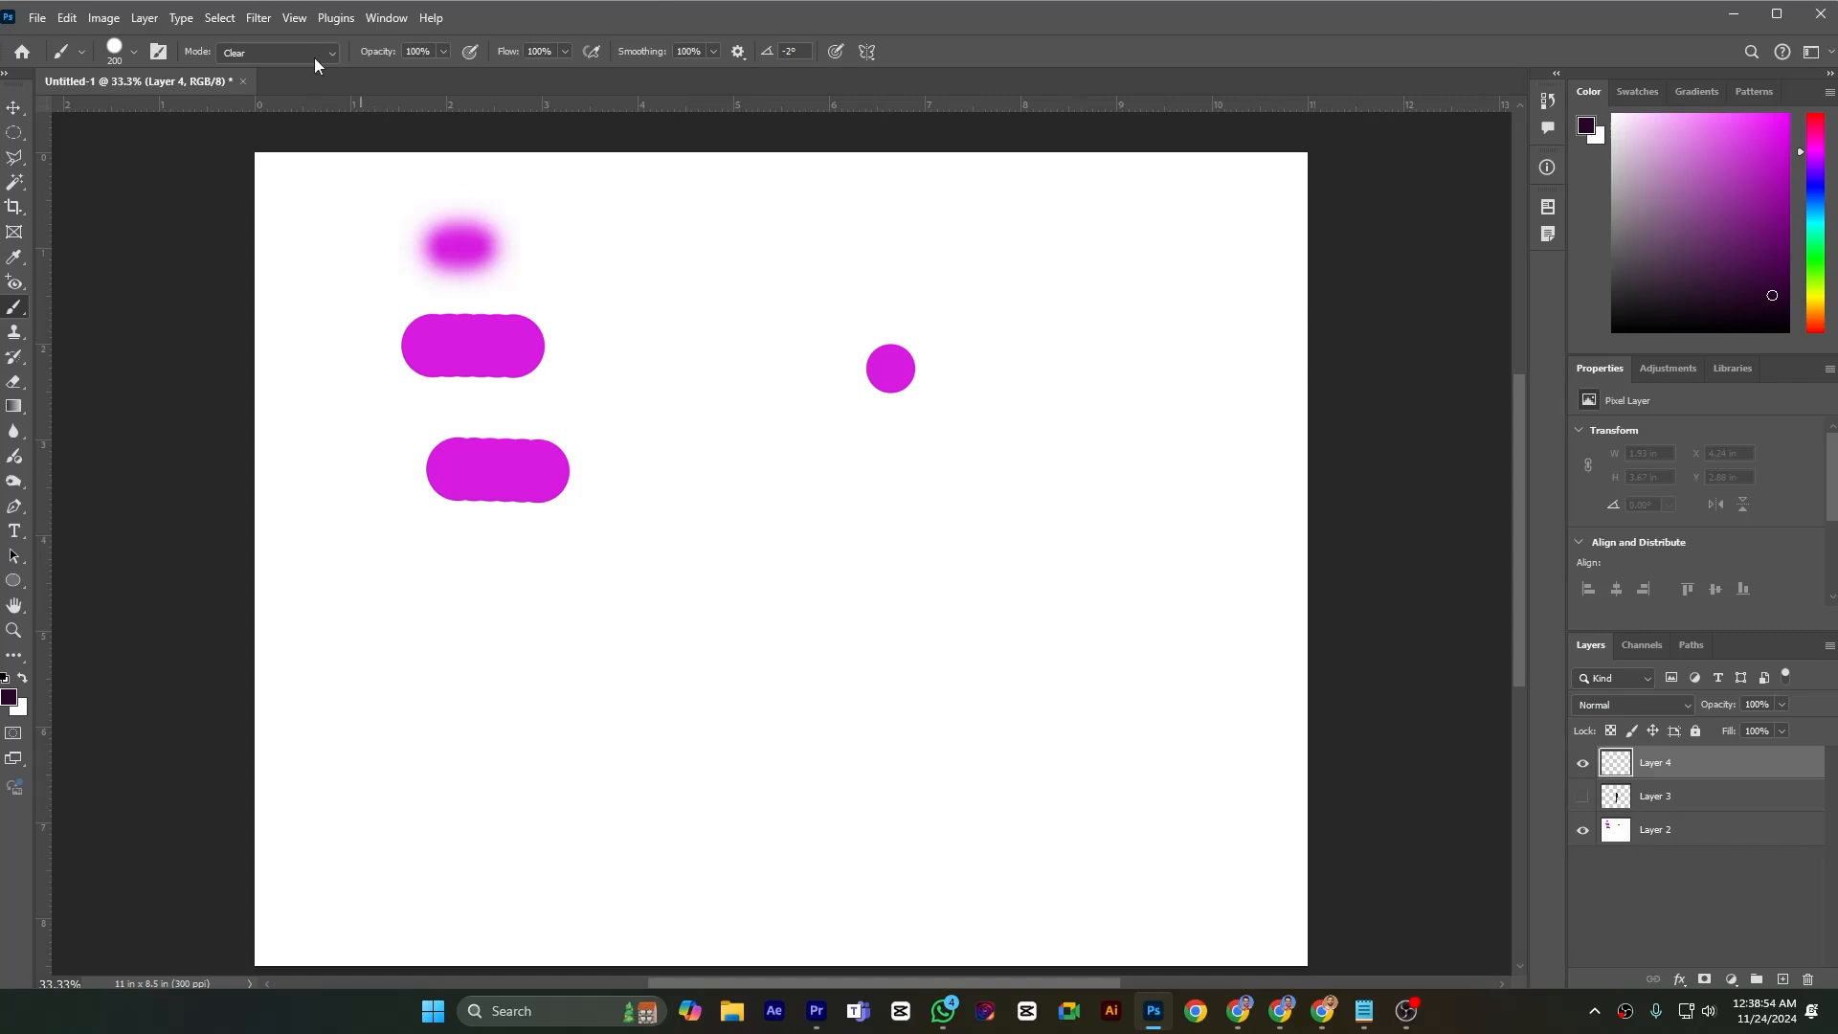
Set the brush mode to Normal and paint a dark horizontal stroke about 4.3 in long on Layer 4
left_click(278, 52)
left_click(258, 68)
left_click_drag(568, 604, 1087, 611)
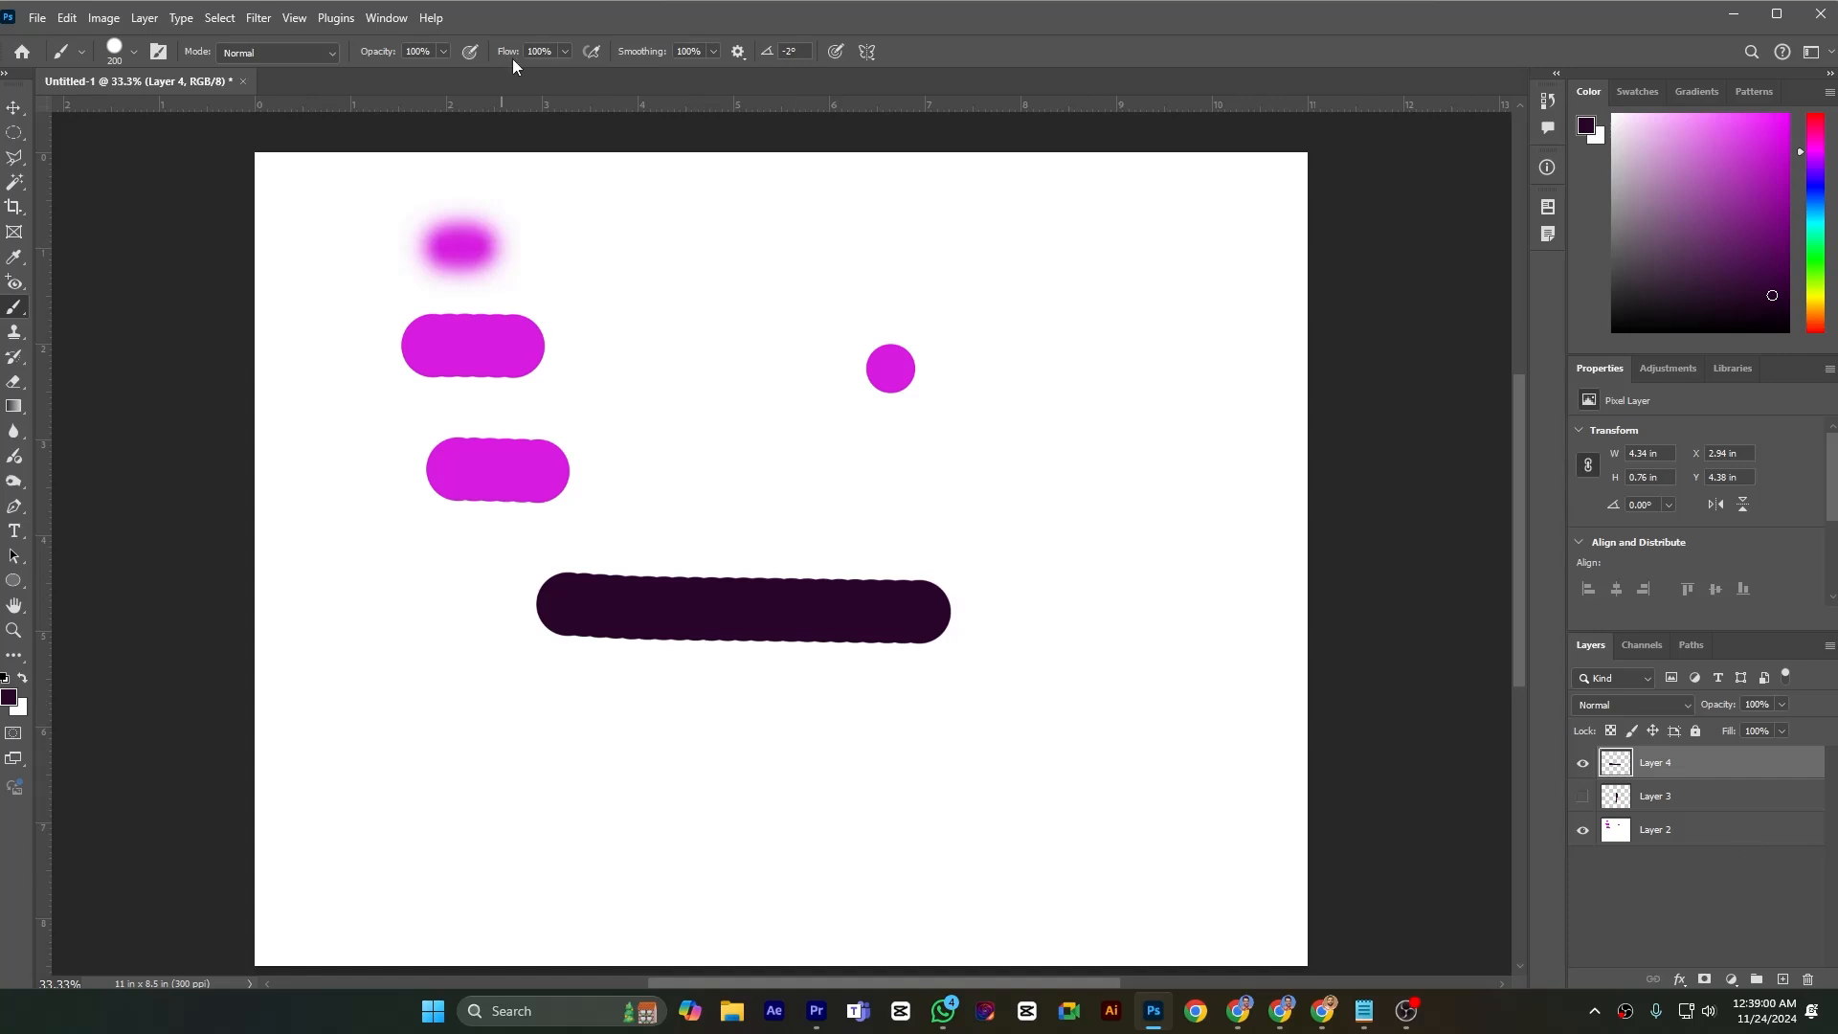
Set the brush opacity to 16% and paint a faint back-and-forth stroke below the dark horizontal one
left_click(445, 52)
left_click_drag(373, 77, 366, 77)
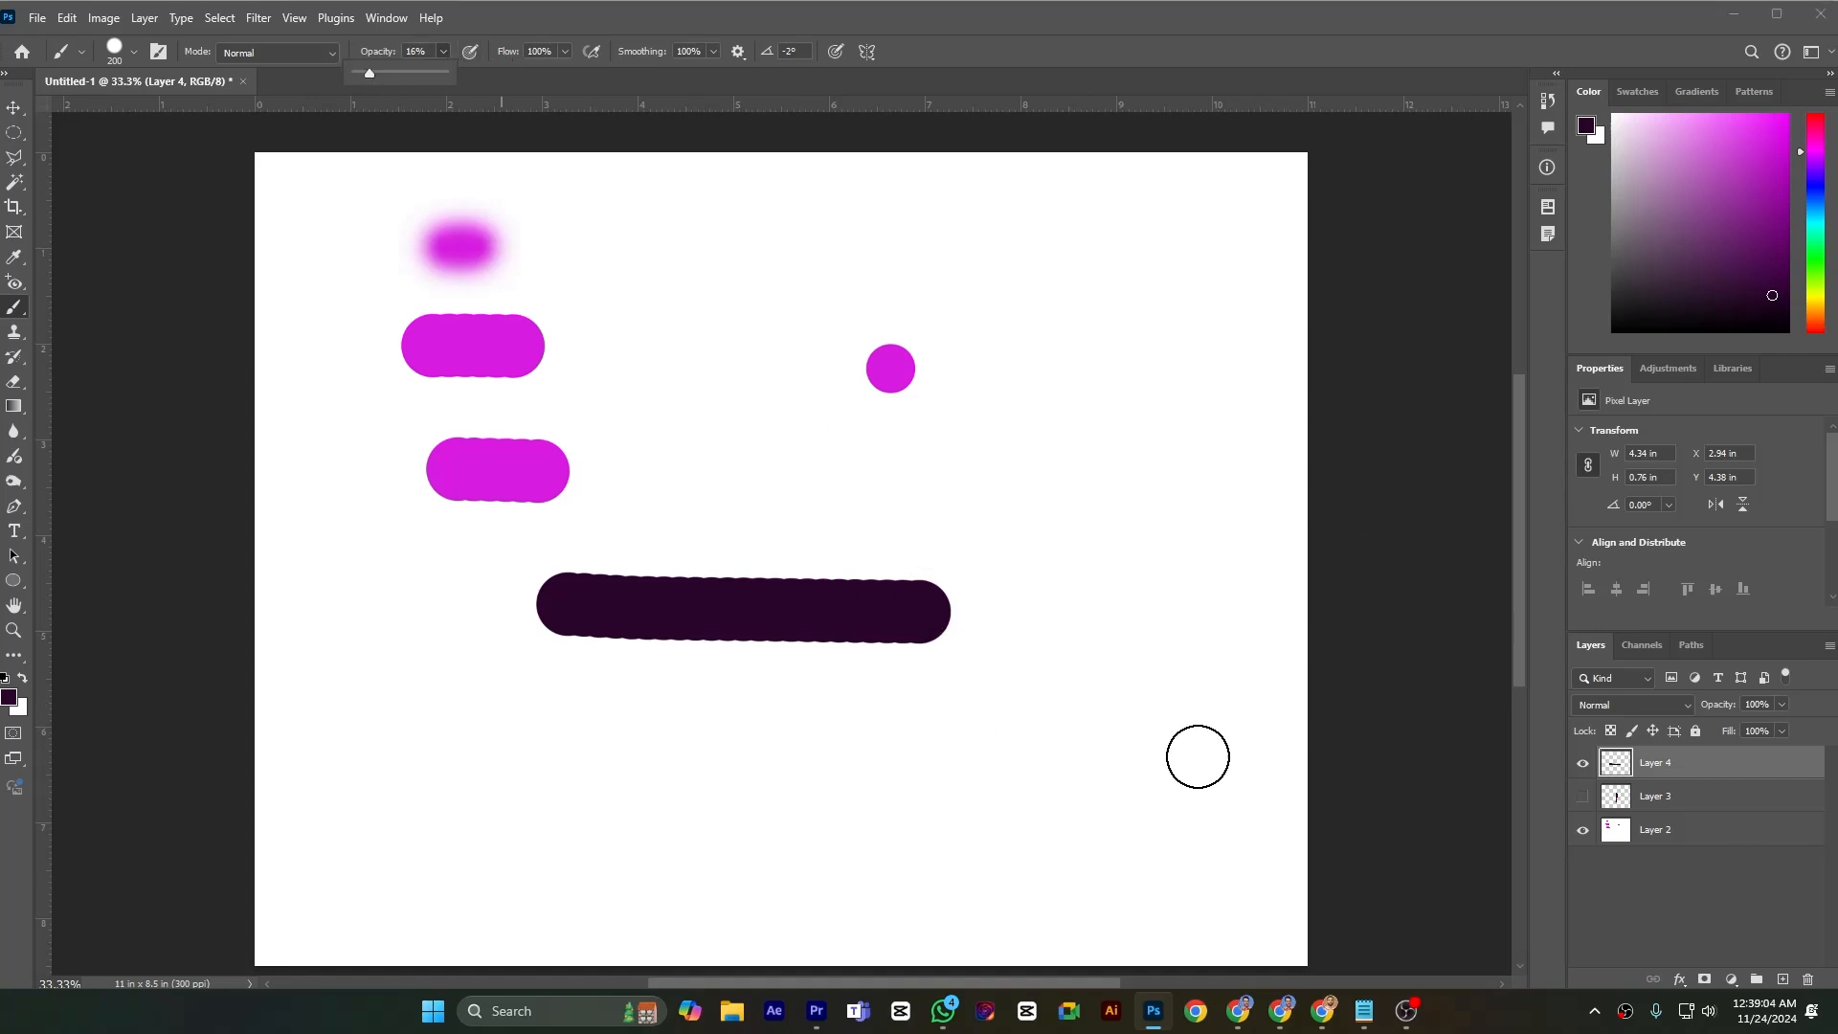
mouse_move(598, 731)
left_mouse_down()
mouse_move(953, 737)
mouse_move(561, 724)
mouse_move(920, 721)
mouse_move(559, 694)
mouse_move(875, 709)
mouse_move(818, 692)
mouse_move(584, 702)
left_mouse_up()
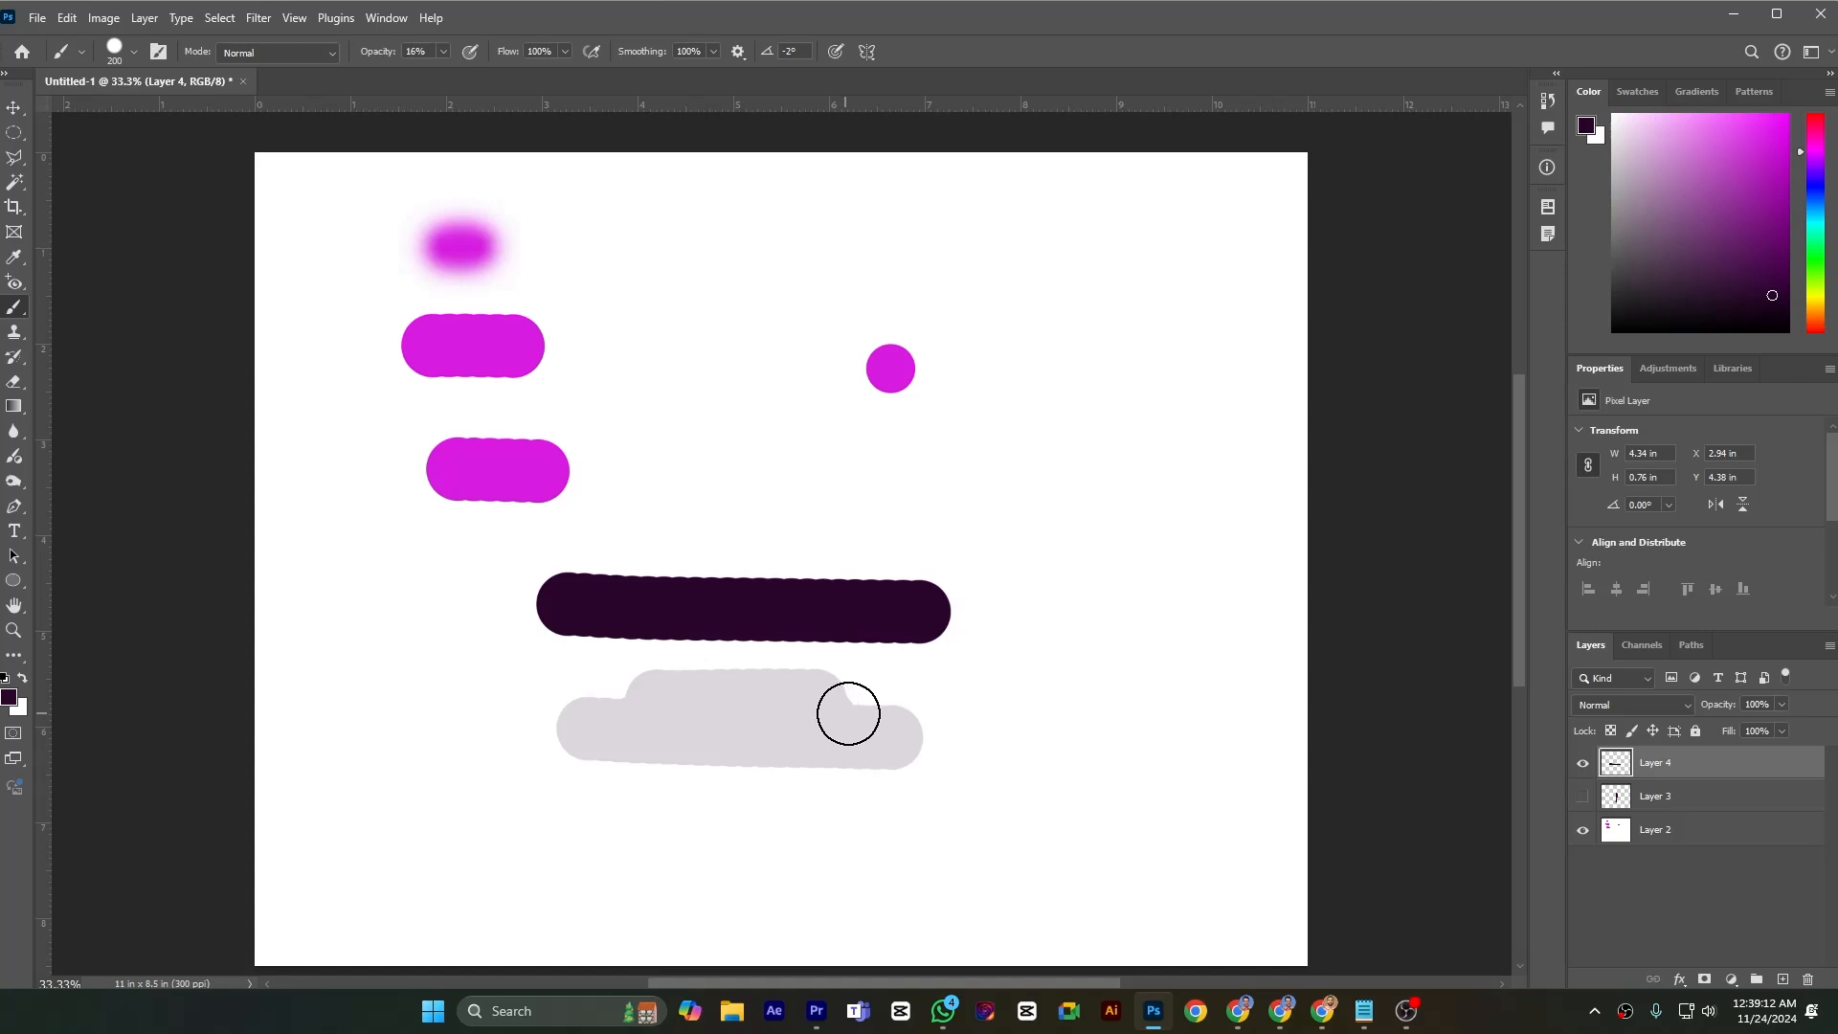
Build up the faint patch below the dark horizontal stroke with several overlapping back-and-forth strokes on Layer 4
mouse_move(842, 711)
left_mouse_down()
mouse_move(683, 704)
mouse_move(879, 713)
left_mouse_up()
mouse_move(876, 735)
left_mouse_down()
mouse_move(523, 724)
mouse_move(772, 733)
mouse_move(808, 717)
mouse_move(806, 702)
mouse_move(569, 691)
left_mouse_up()
mouse_move(919, 755)
left_mouse_down()
mouse_move(583, 722)
mouse_move(844, 713)
mouse_move(612, 699)
left_mouse_up()
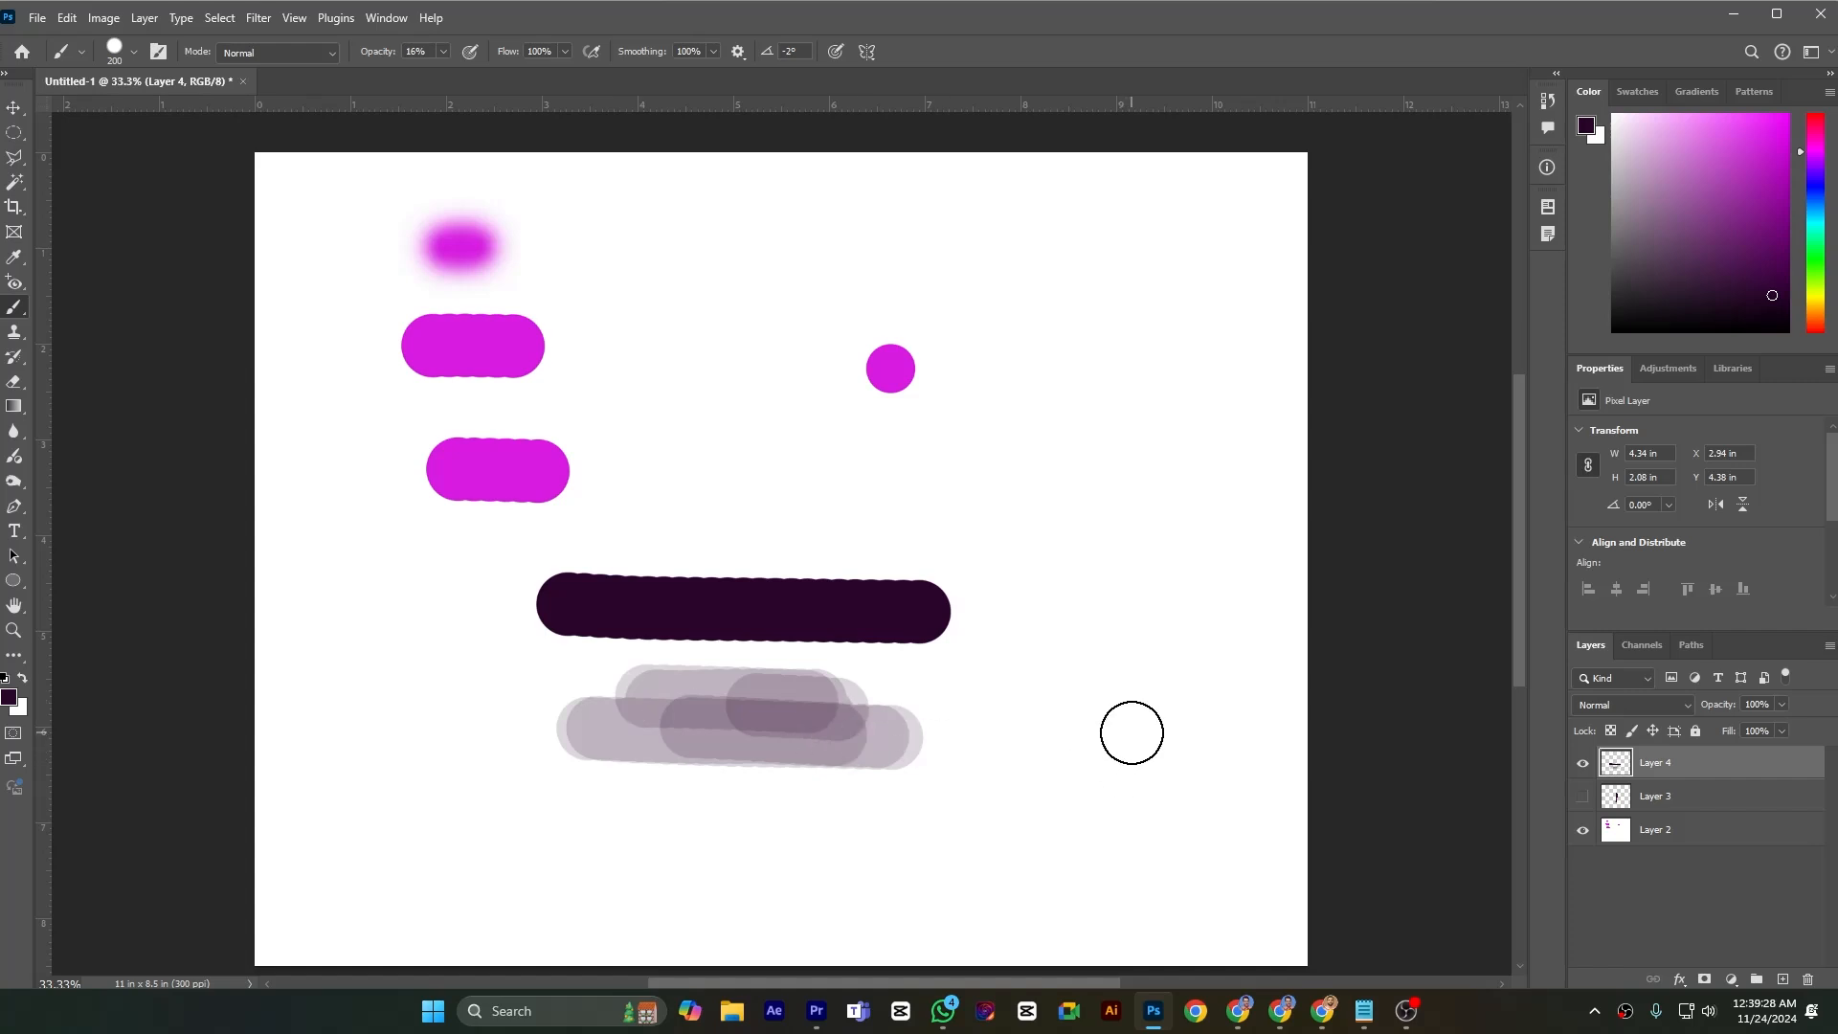
Set the brush opacity to 100% and the colour to bright magenta, and paint a horizontal stroke about 4.2 in long above the dark one
left_click(443, 51)
left_click_drag(438, 72, 596, 84)
left_click(566, 51)
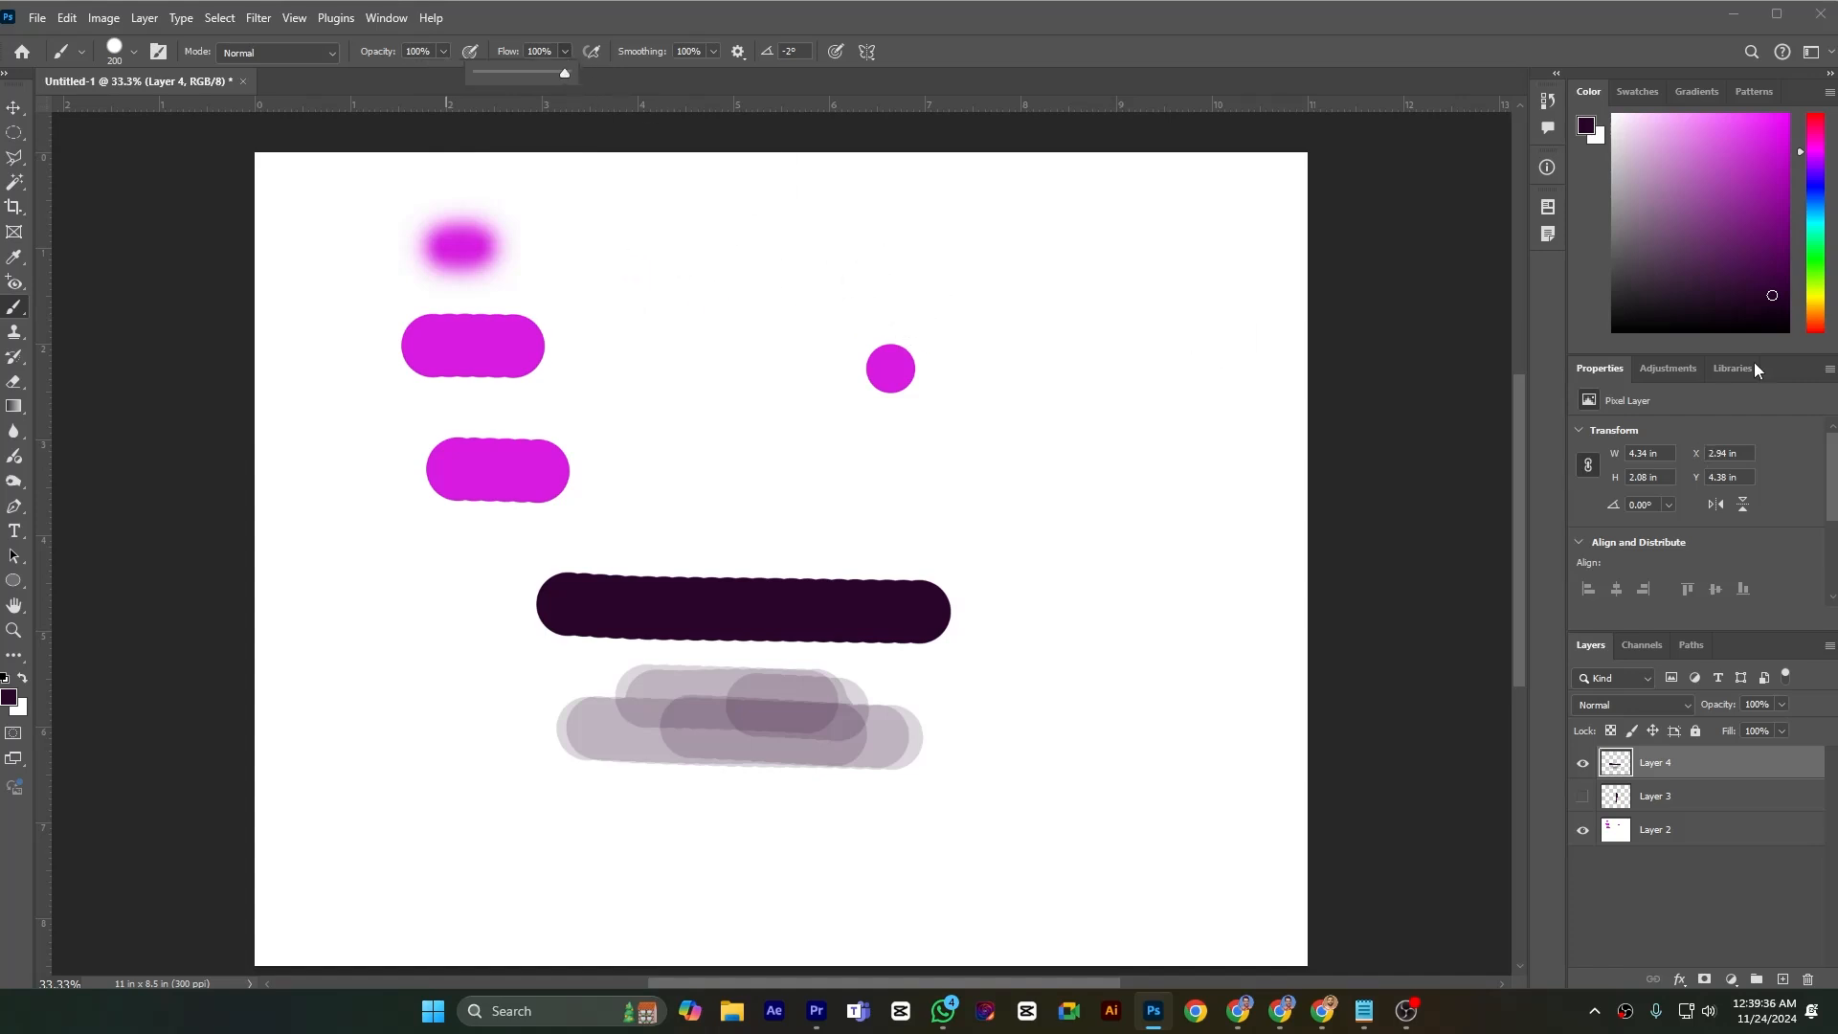
left_click(1768, 150)
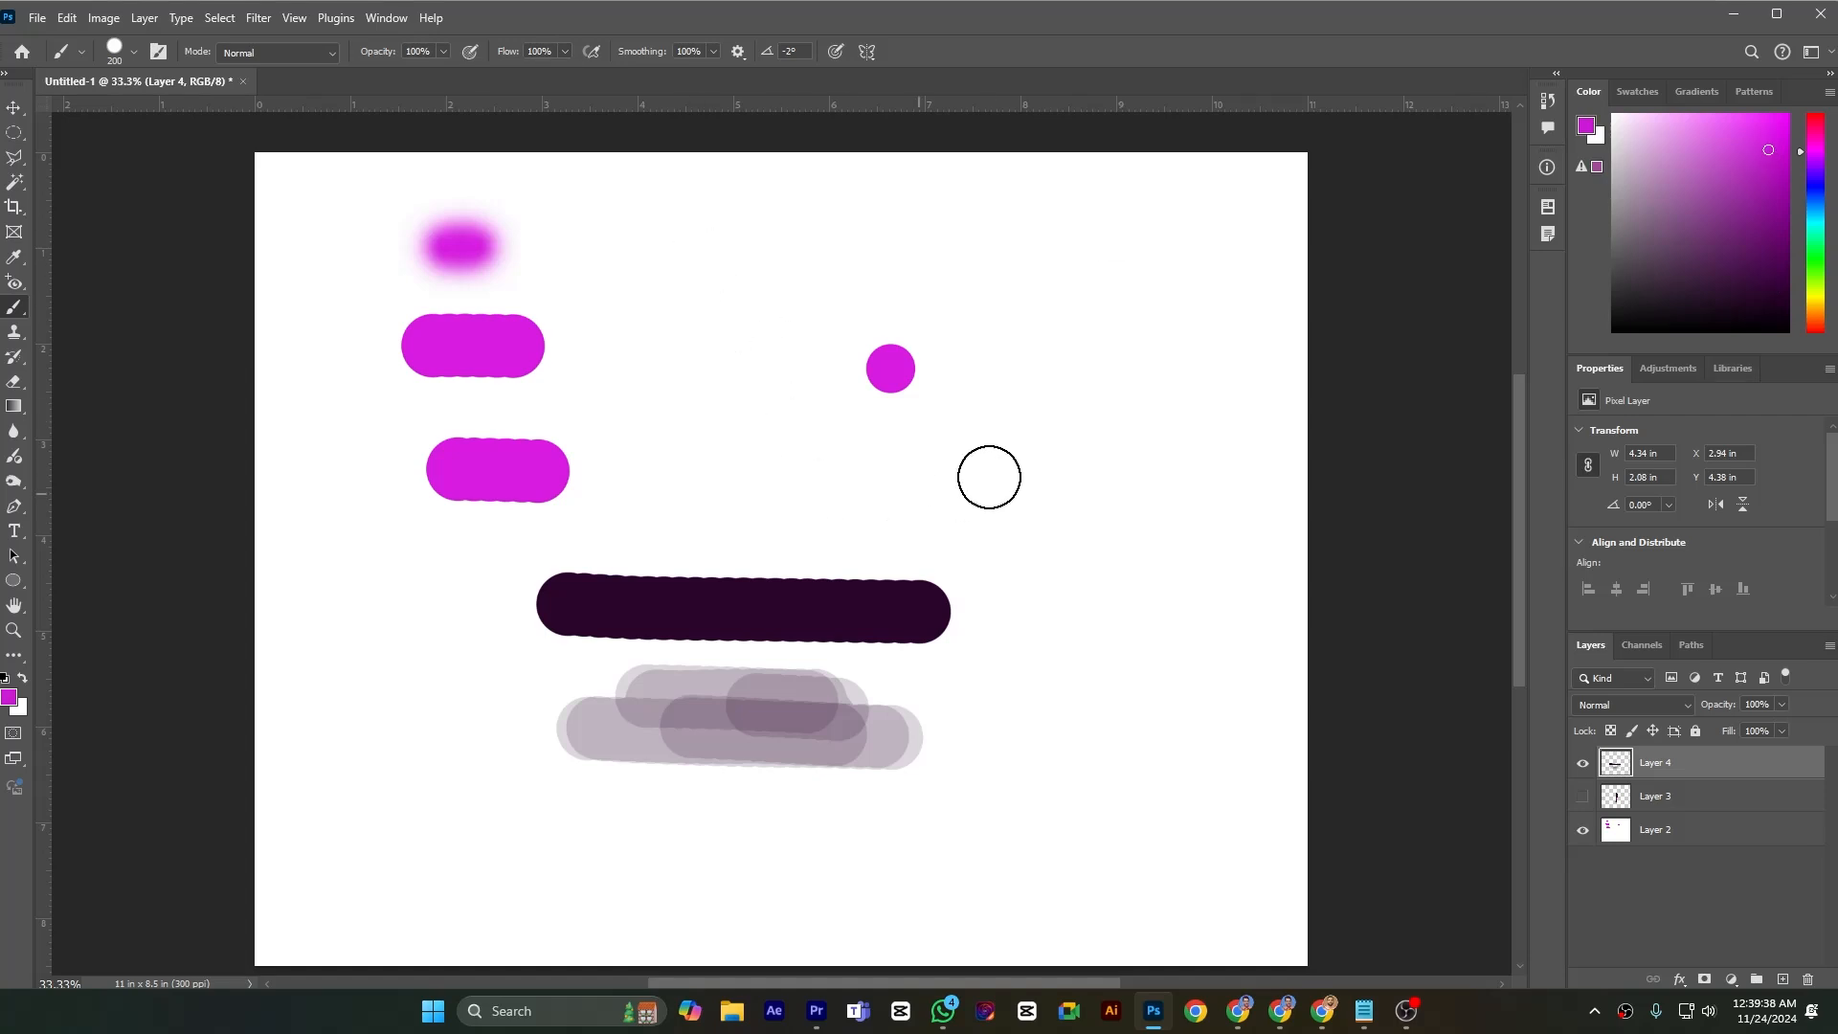
left_click_drag(825, 477, 1234, 494)
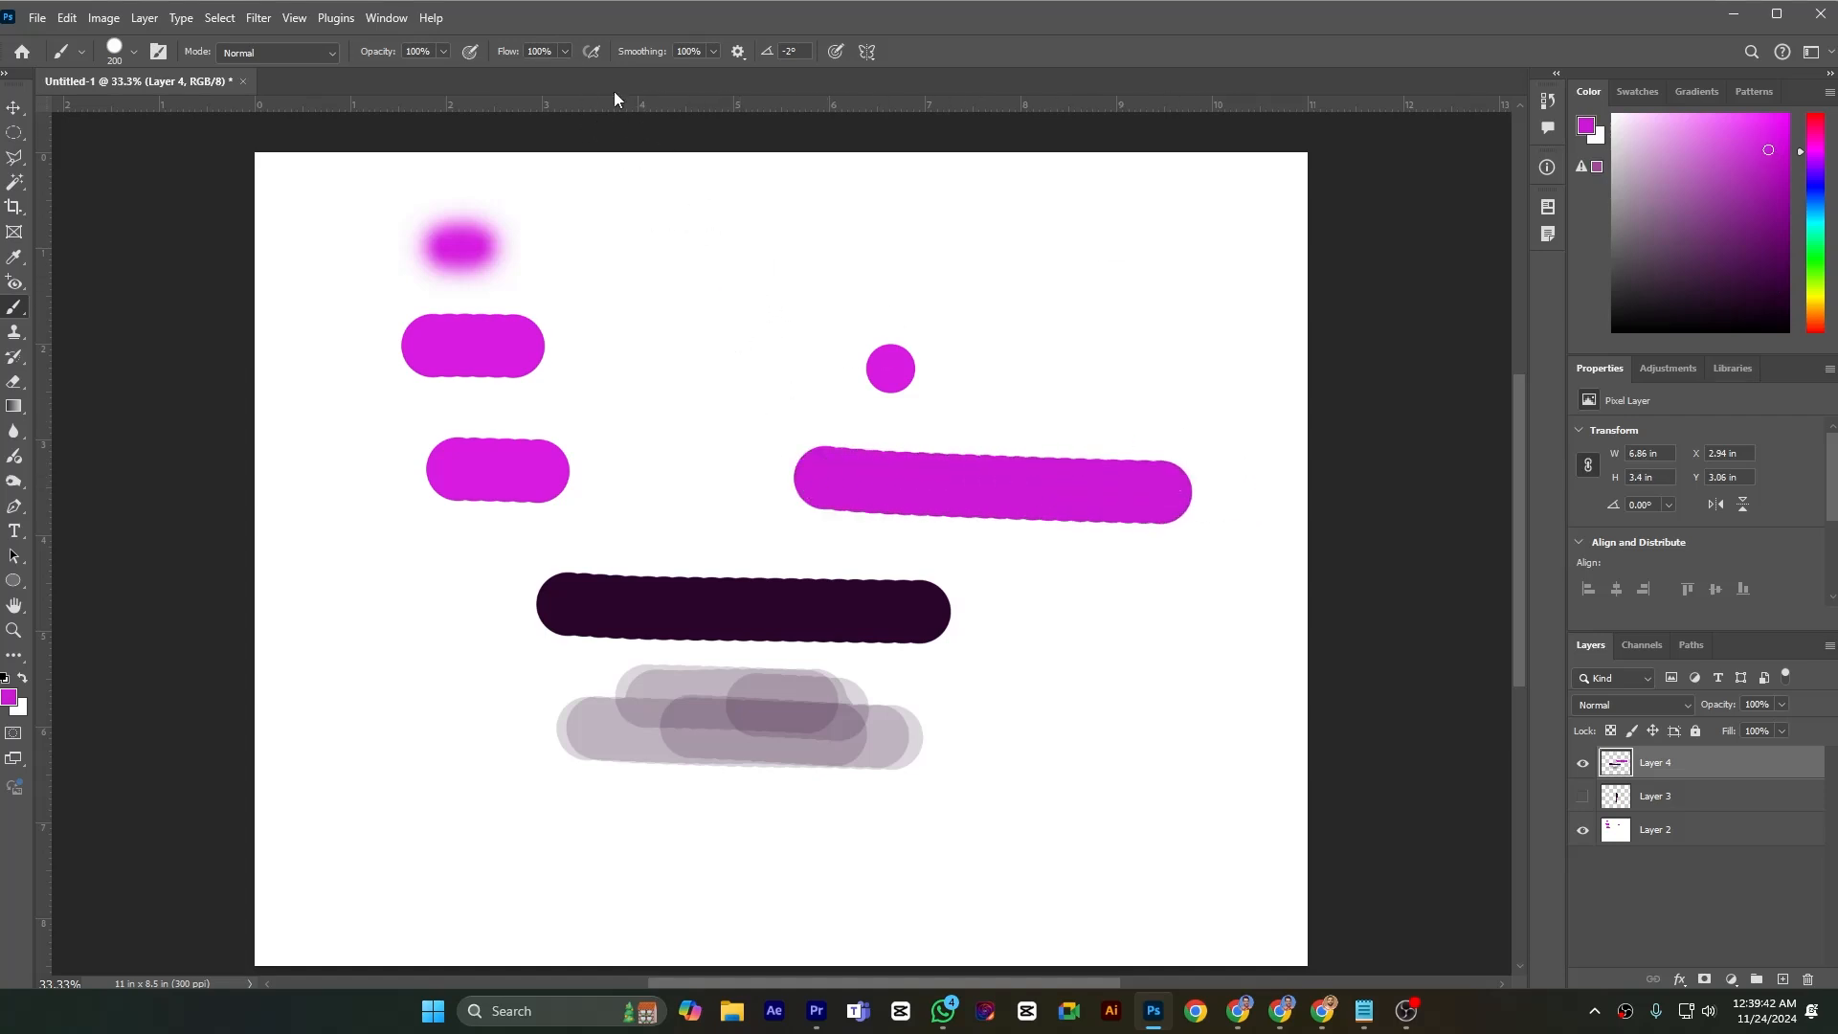
Set the brush flow to 16% and paint a back-and-forth magenta patch about 2.1 in wide below the long magenta stroke
left_click(566, 52)
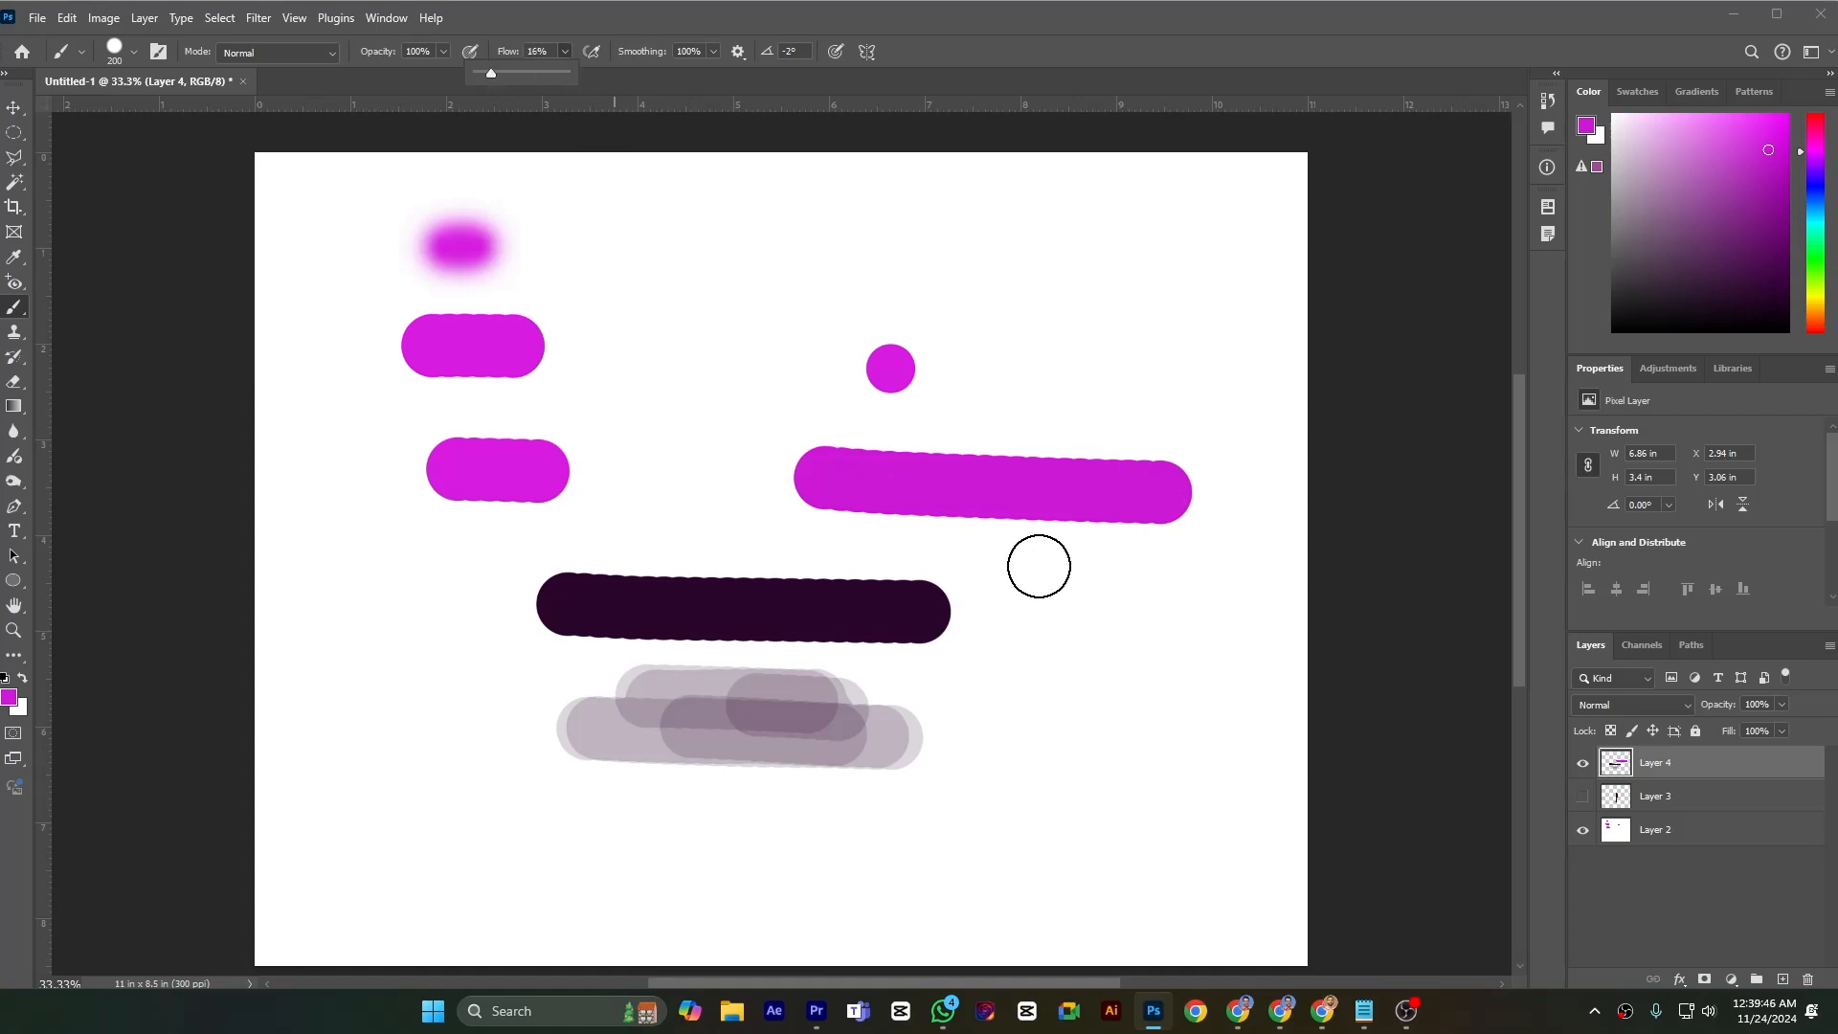
left_click_drag(1042, 583, 1200, 588)
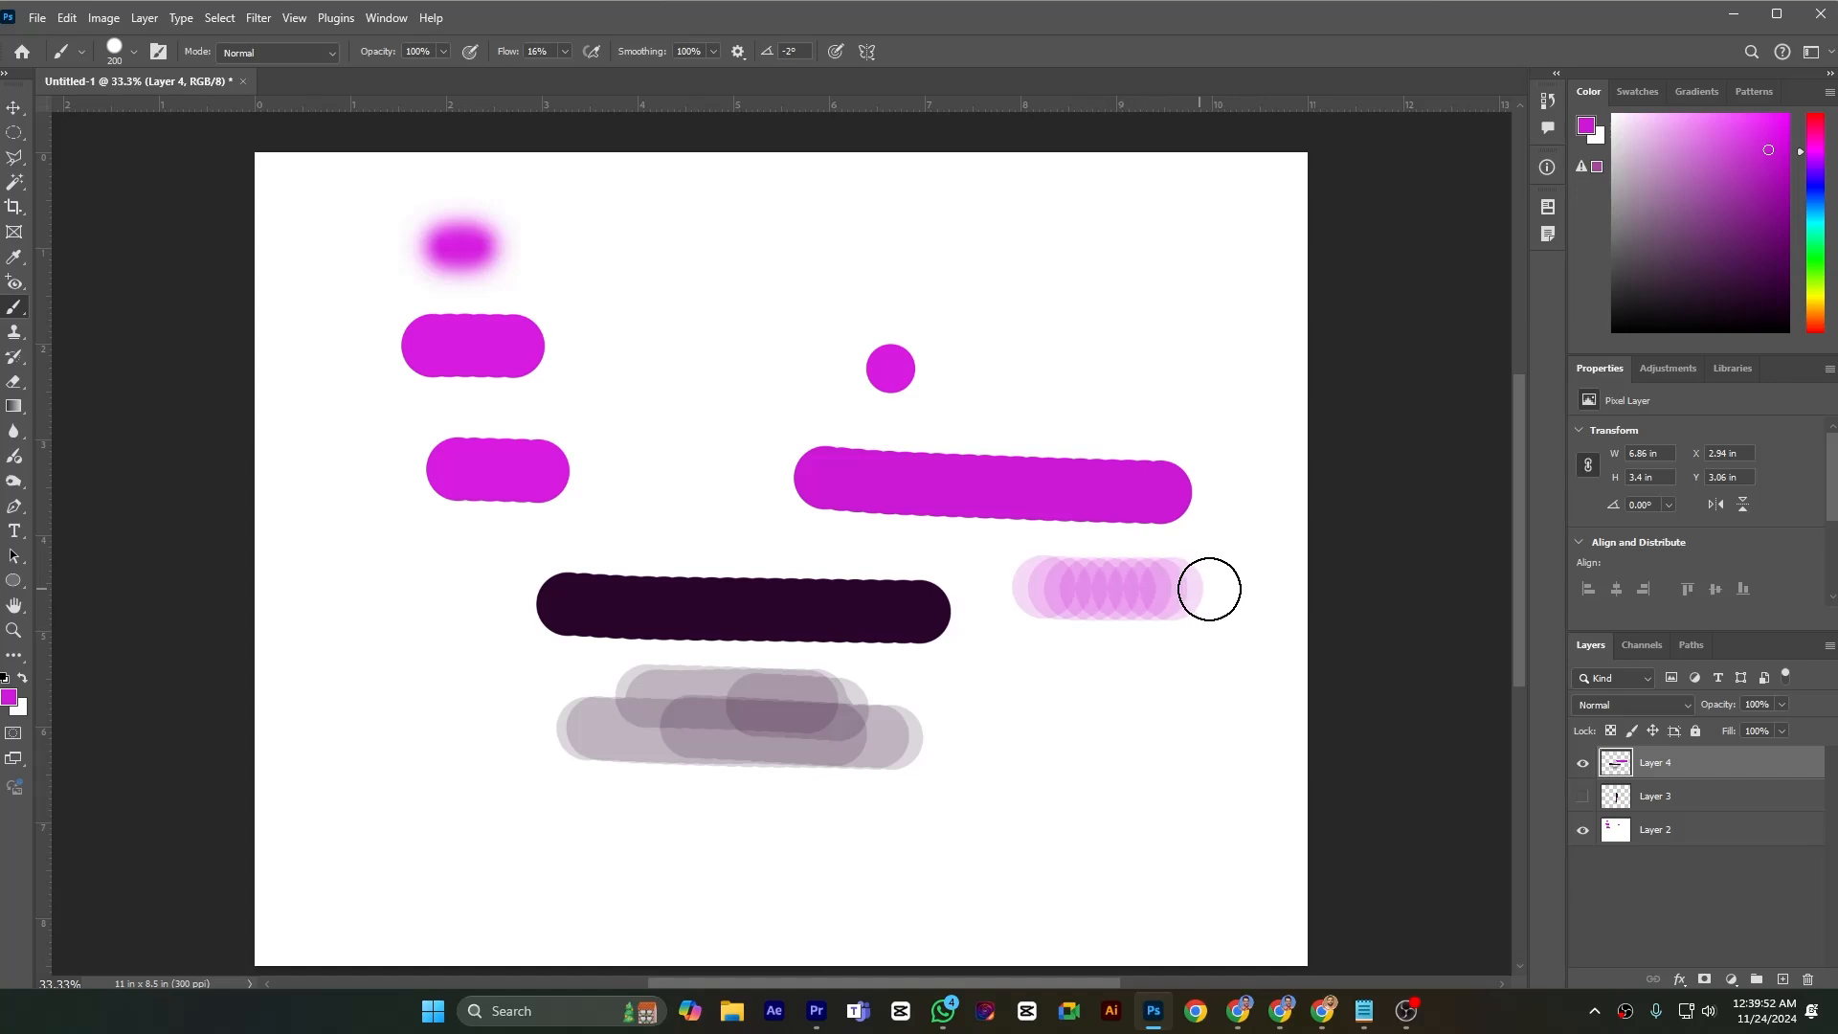
mouse_move(1209, 588)
left_mouse_down()
mouse_move(1036, 590)
mouse_move(1200, 592)
mouse_move(1014, 591)
mouse_move(1237, 591)
mouse_move(1023, 581)
mouse_move(1203, 595)
mouse_move(1096, 588)
mouse_move(1202, 605)
mouse_move(1141, 604)
left_mouse_up()
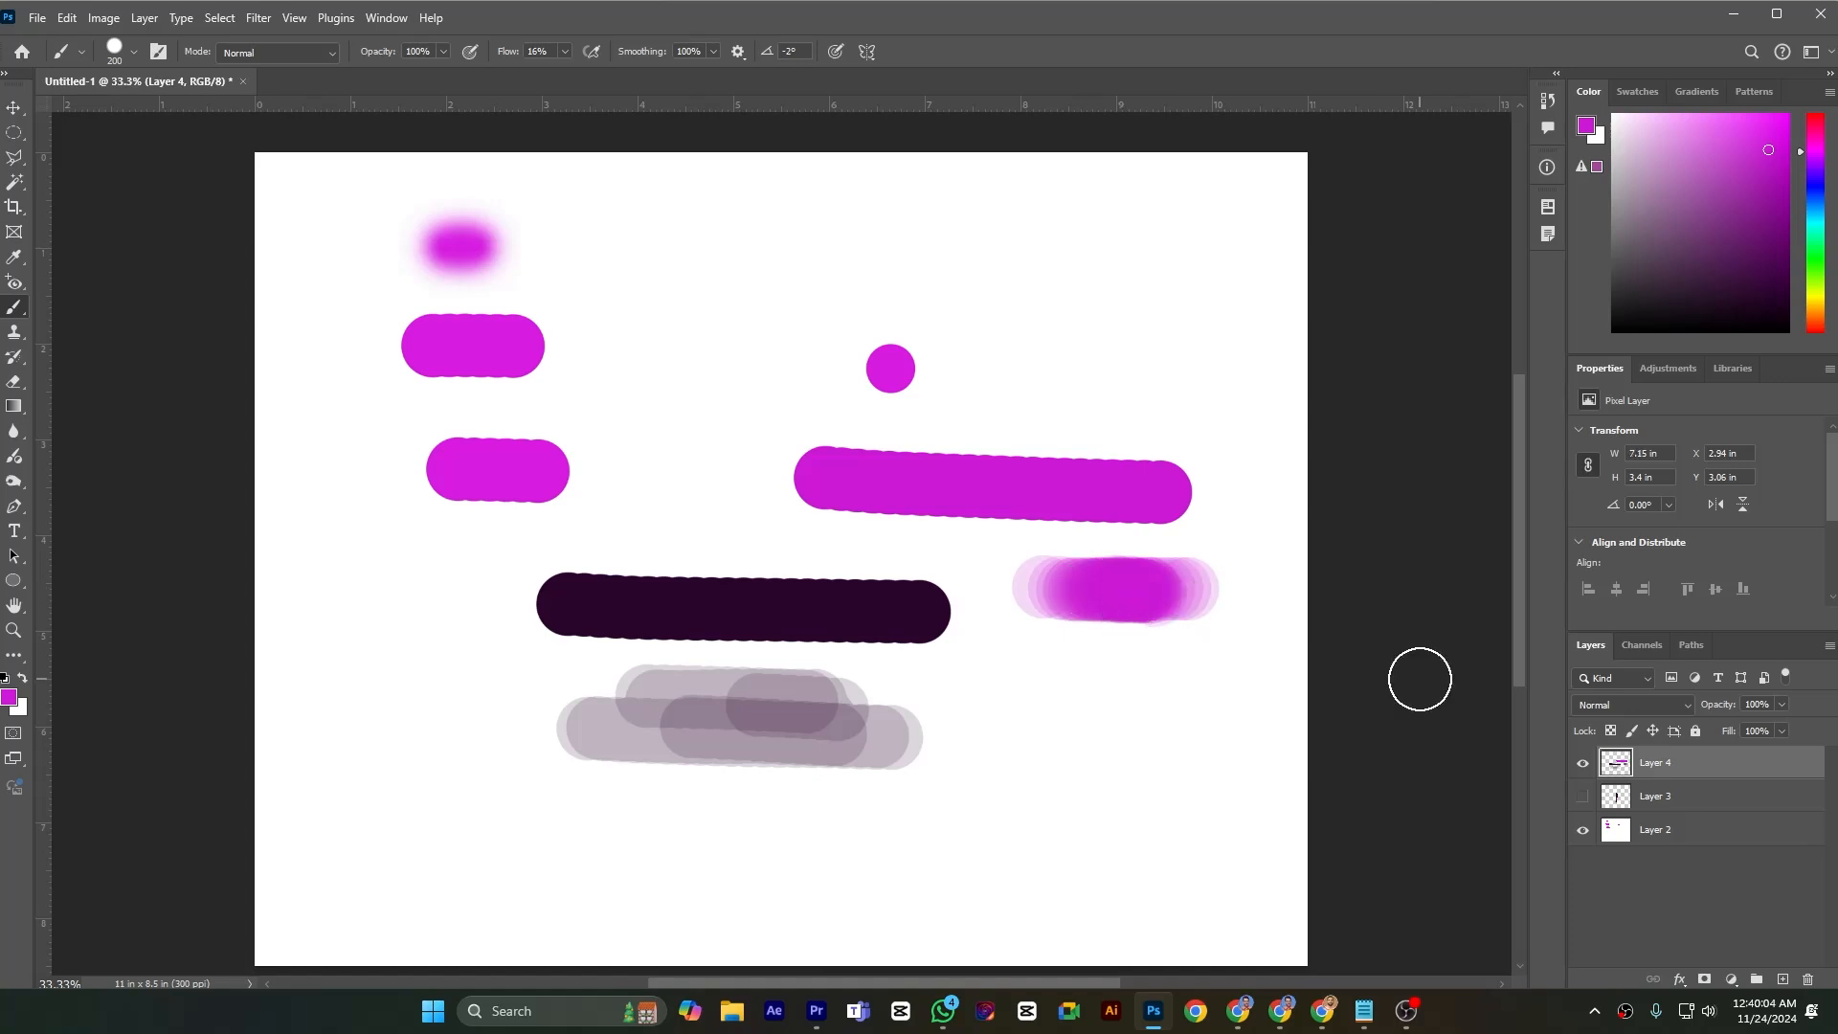
Set the brush flow to 100%
left_click(564, 52)
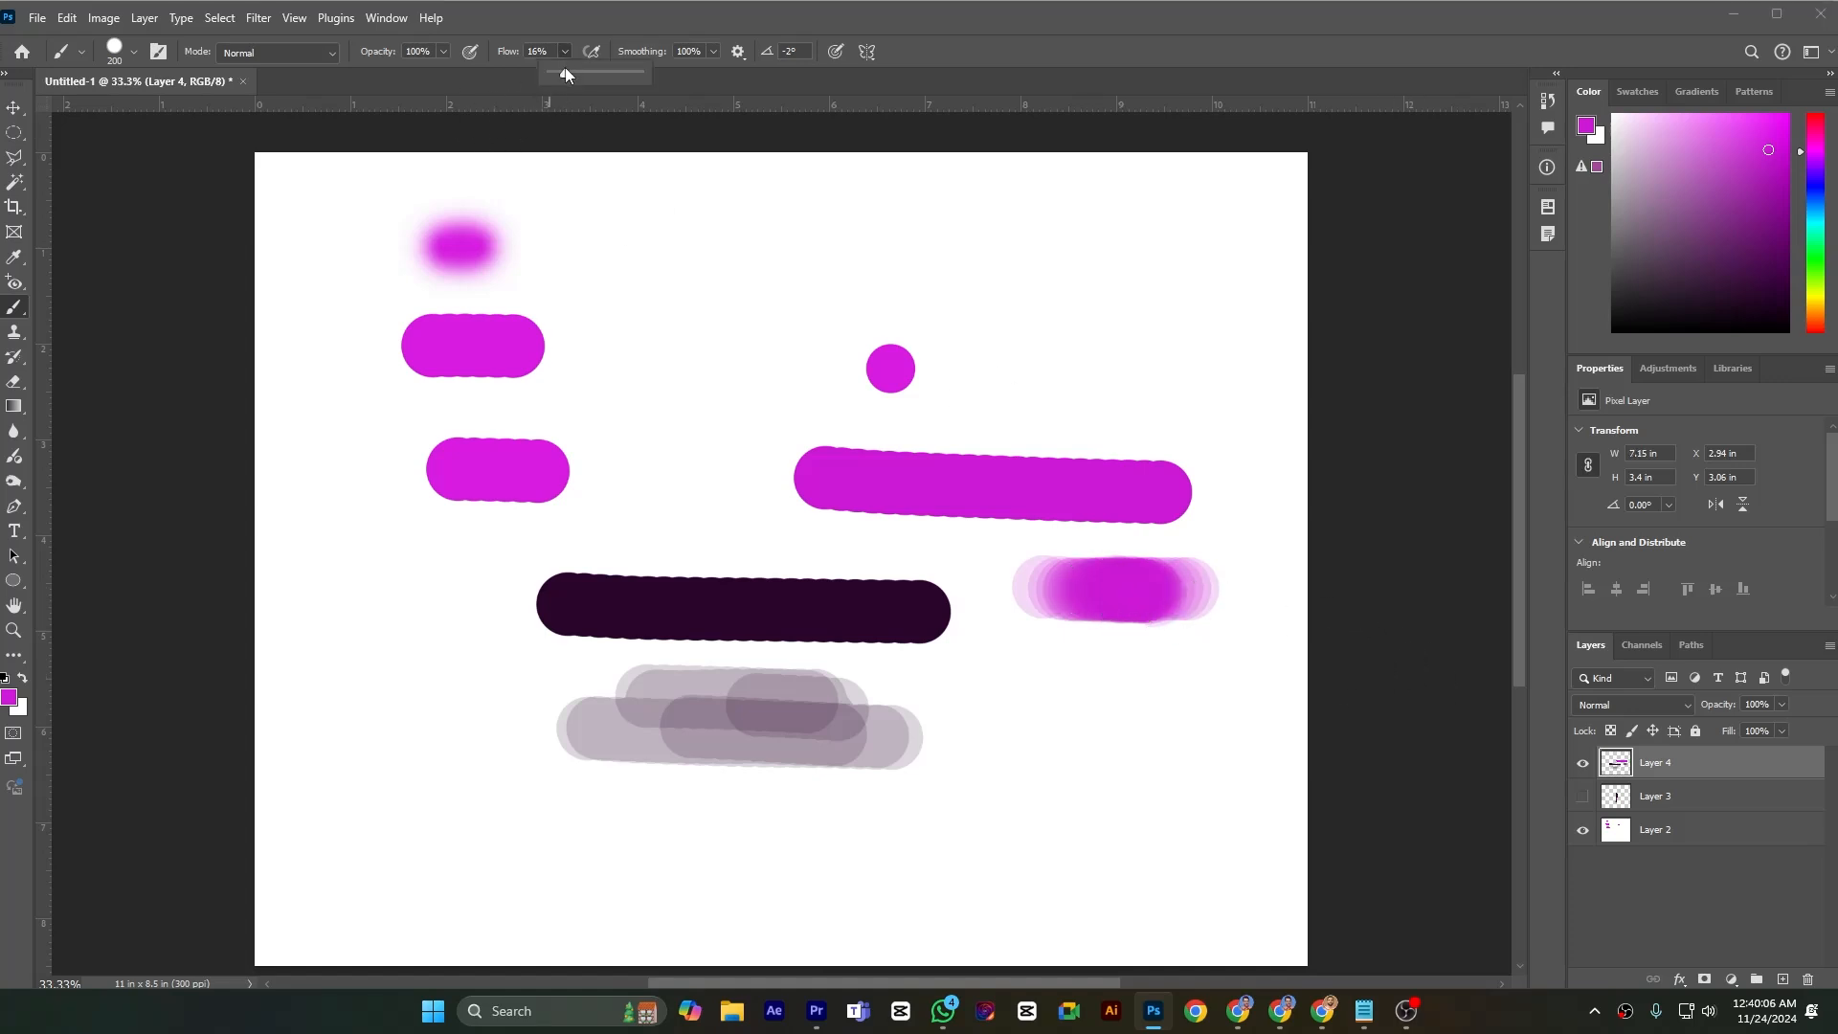
left_click(639, 74)
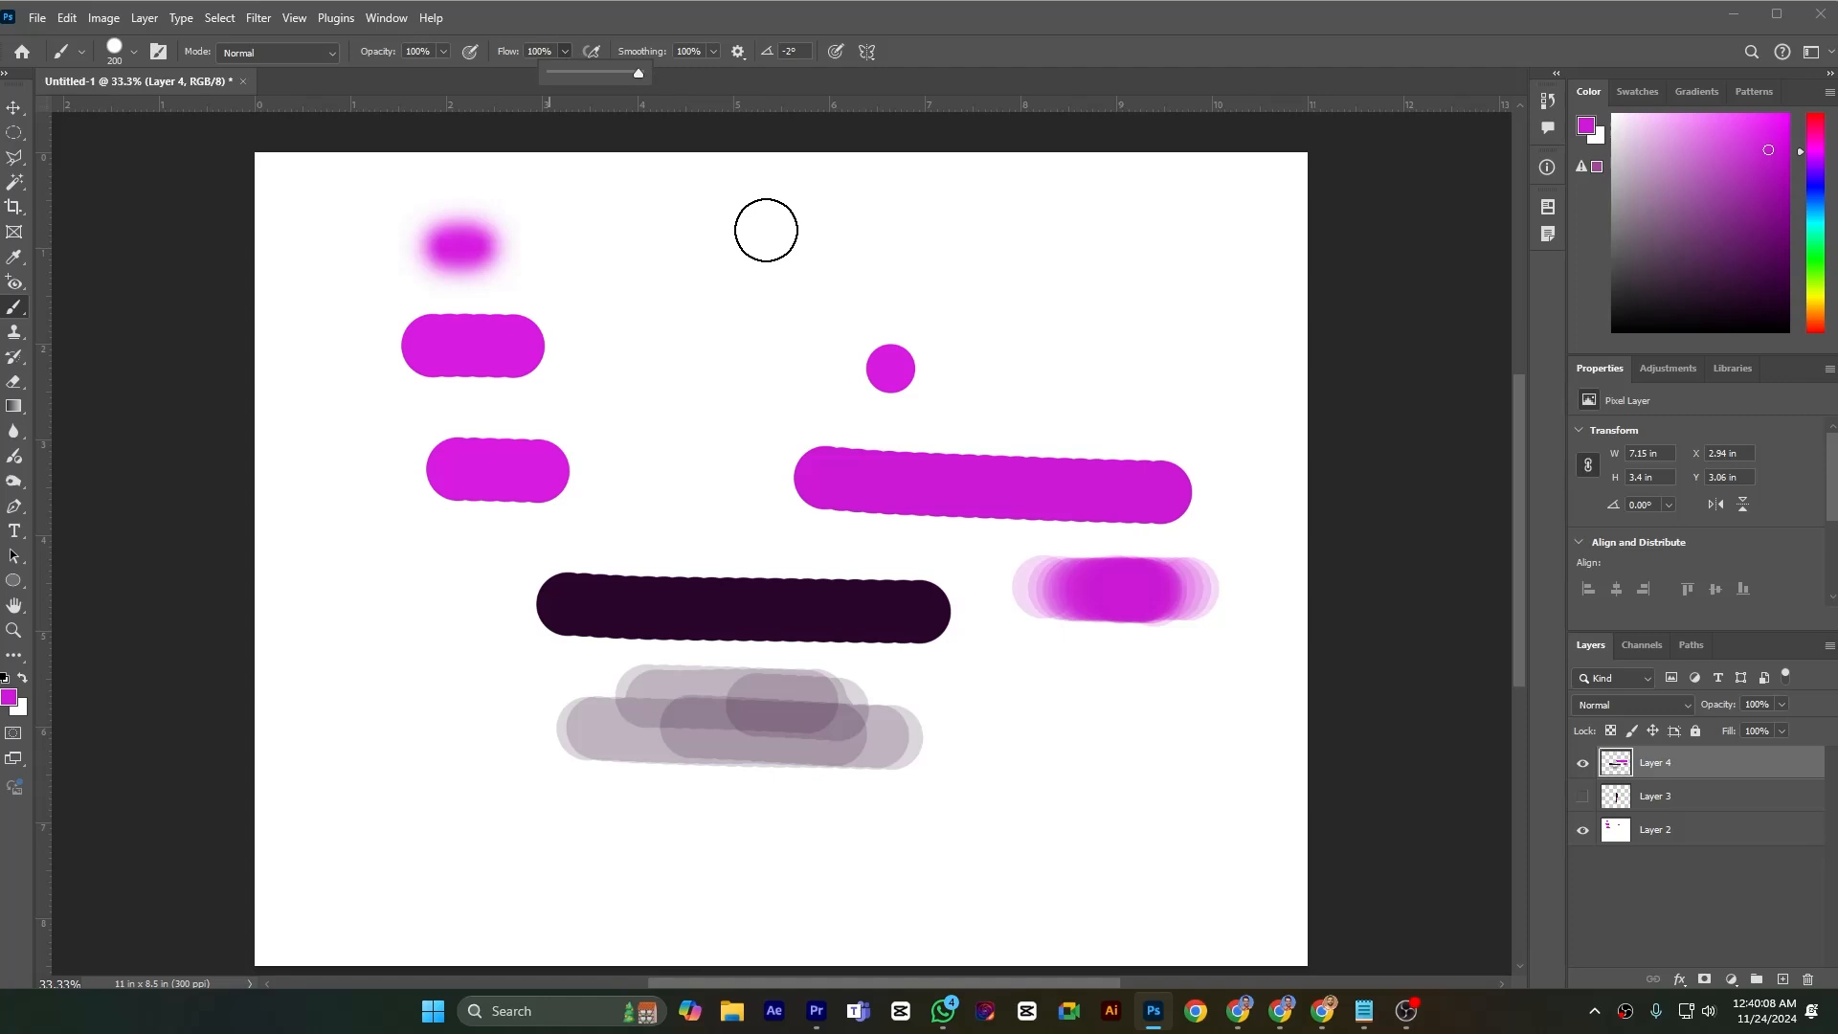